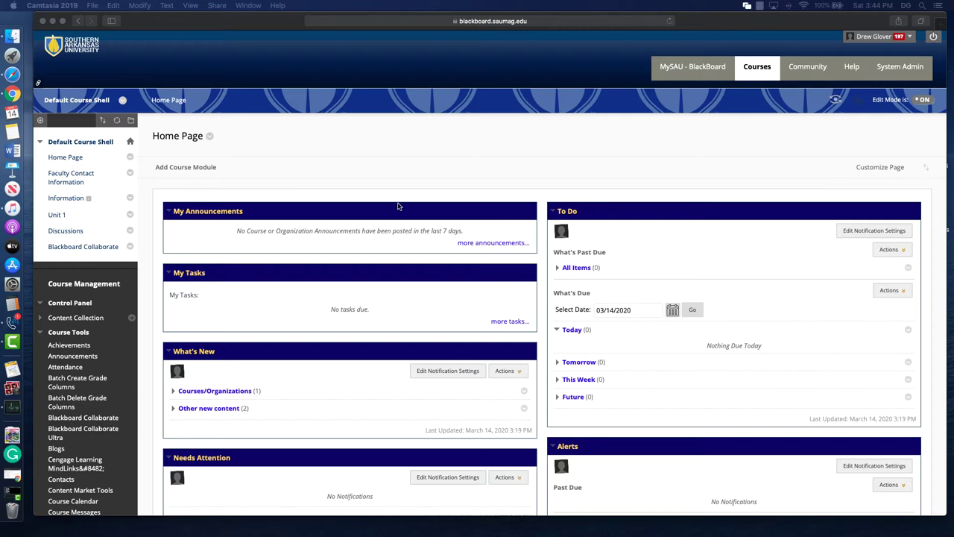
Step: Open the Unit 1 content area and start creating a new test there
click(56, 216)
click(56, 216)
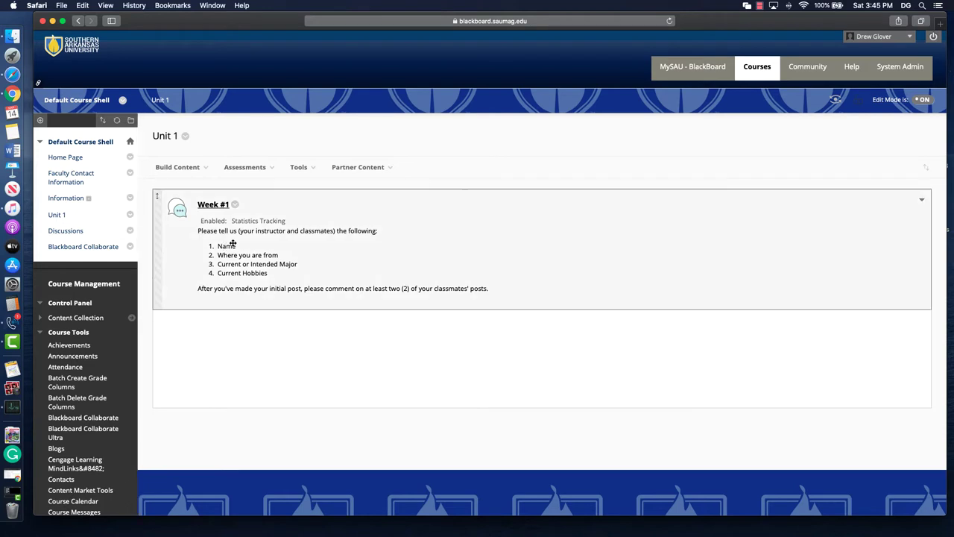
click(270, 168)
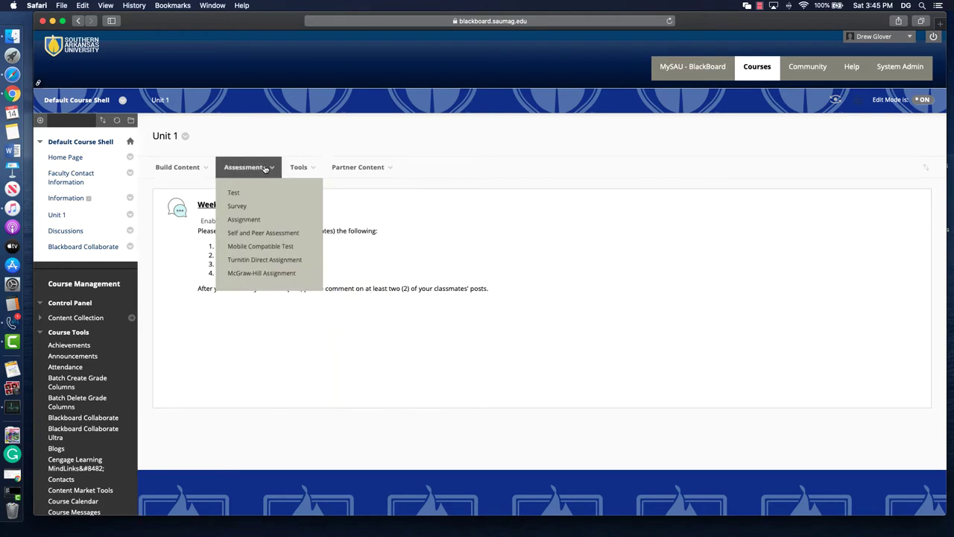
click(257, 197)
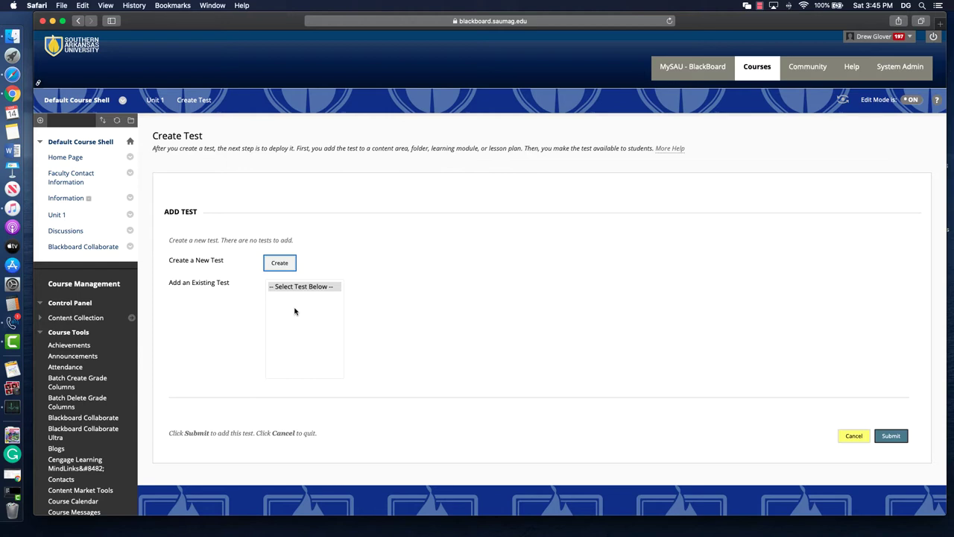
click(282, 262)
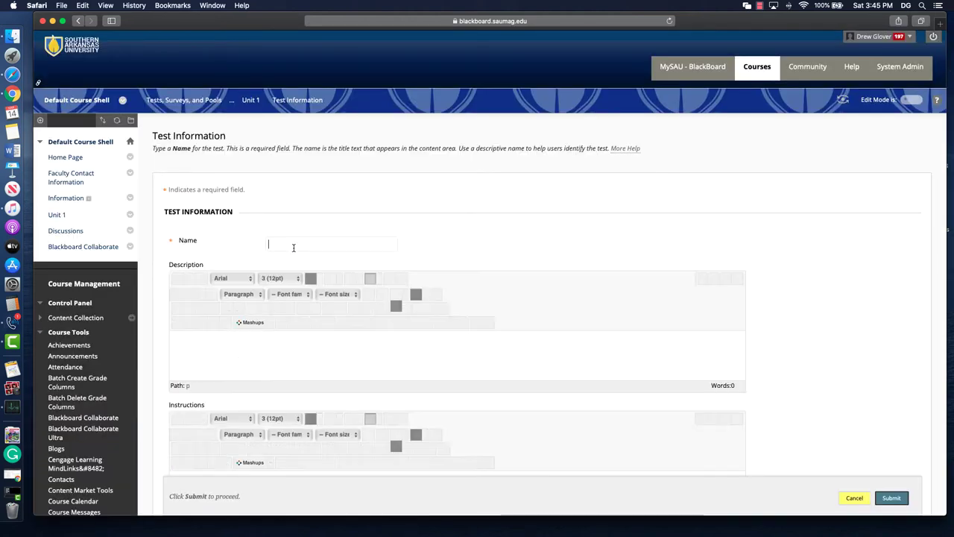
Step: Name the new test Midterm
click(293, 247)
text(Mid)
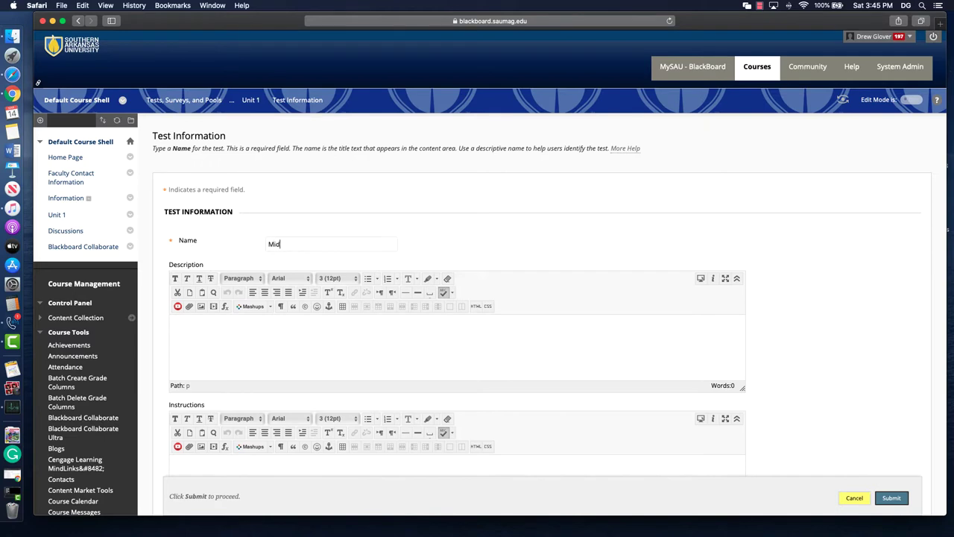
text(term)
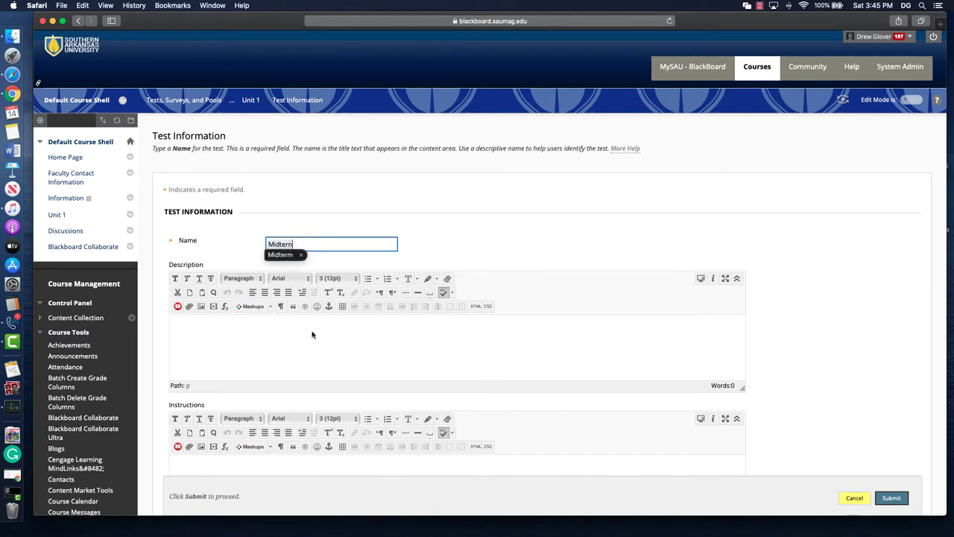
Step: Enter "All multiple choice. 60 minutes." as the test description
click(311, 331)
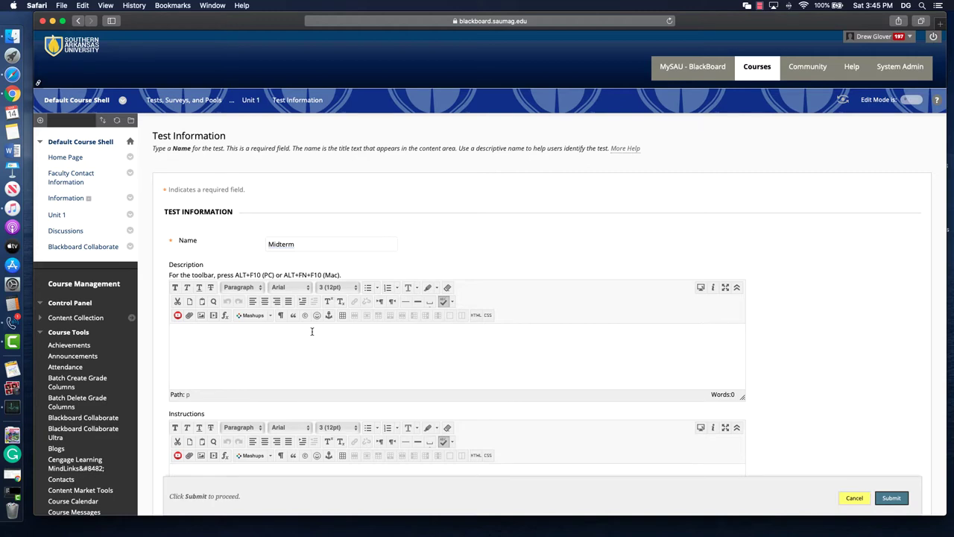
text(All. ultiple)
key(BackSpace)
key(BackSpace)
key(BackSpace)
key(BackSpace)
key(BackSpace)
key(BackSpace)
key(BackSpace)
key(BackSpace)
key(BackSpace)
key(BackSpace)
text(multiple choice. 60 minutes.)
Step: Submit the test information with the instructions left blank and dismiss the confirmation banner
scroll(810, 387, down, 3)
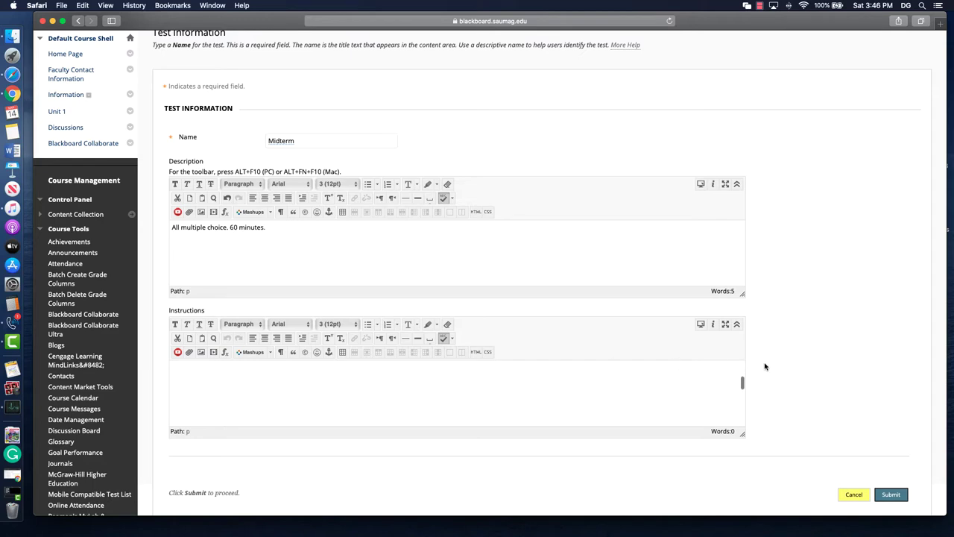
scroll(779, 369, down, 3)
click(288, 262)
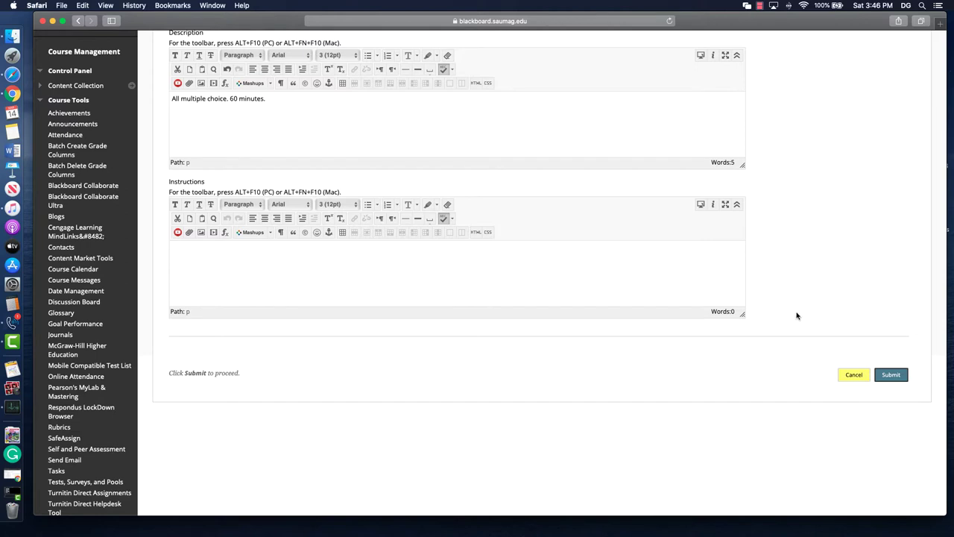
click(894, 374)
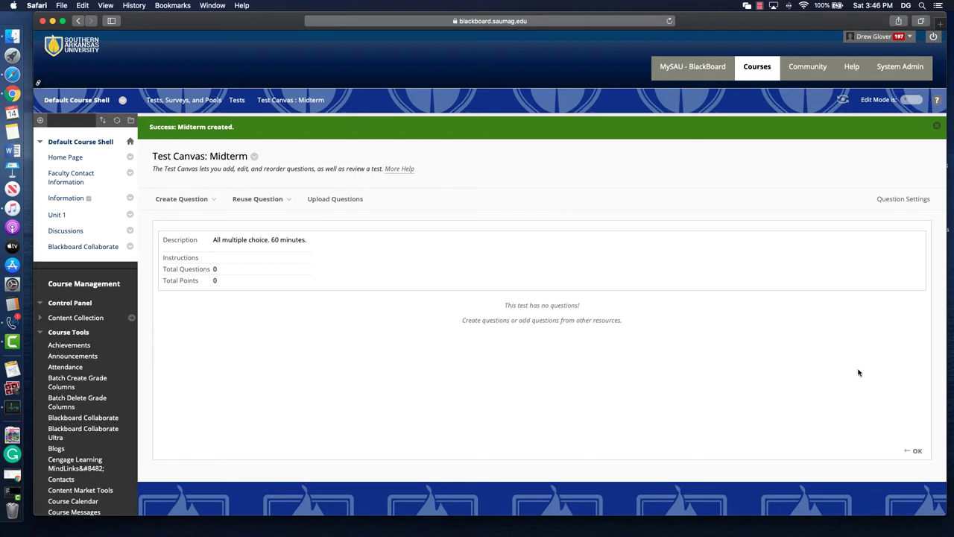
click(937, 126)
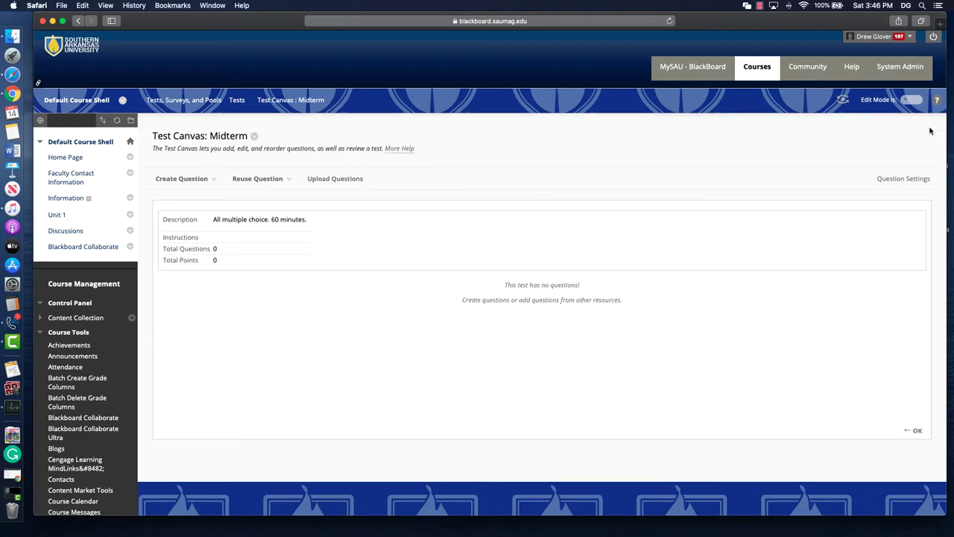
Step: Start creating an essay question for the Midterm test
click(254, 181)
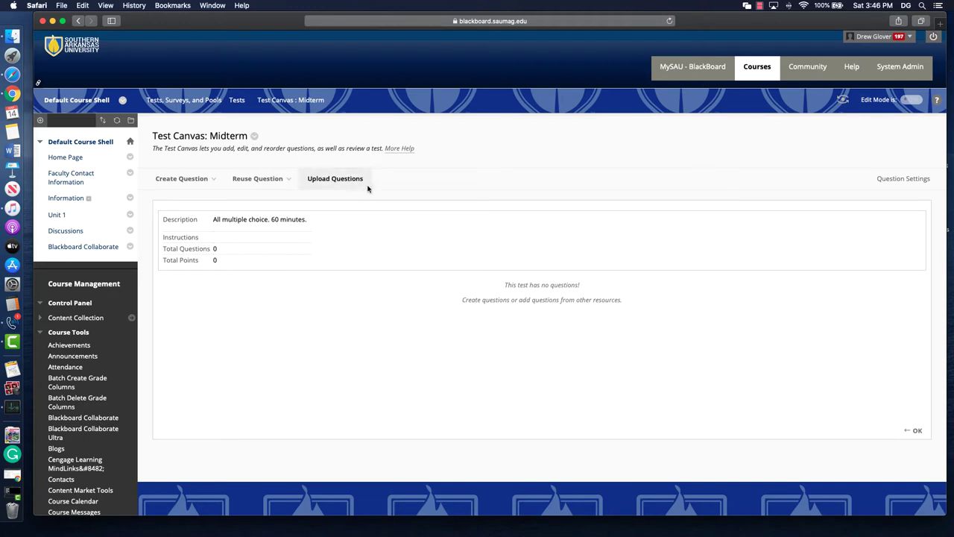
mouse_move(253, 179)
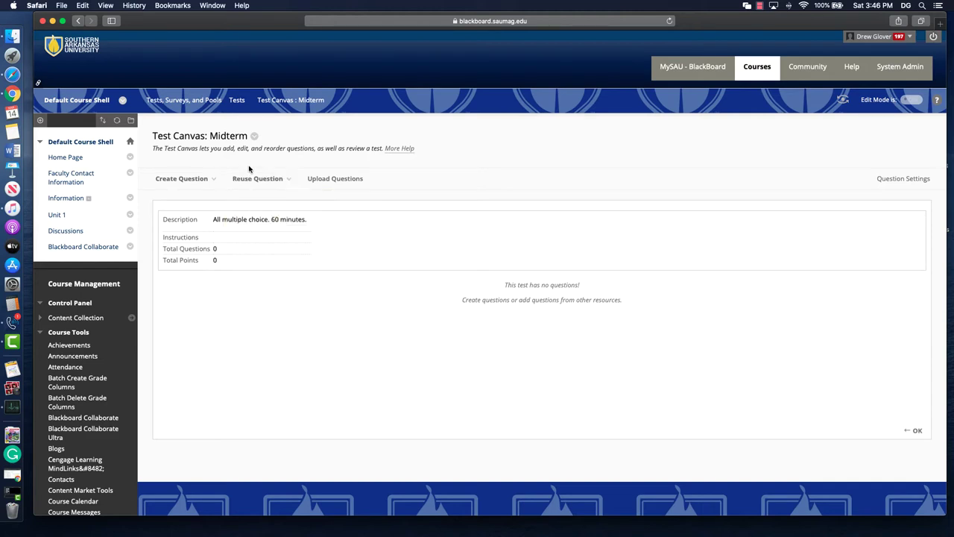
mouse_move(201, 181)
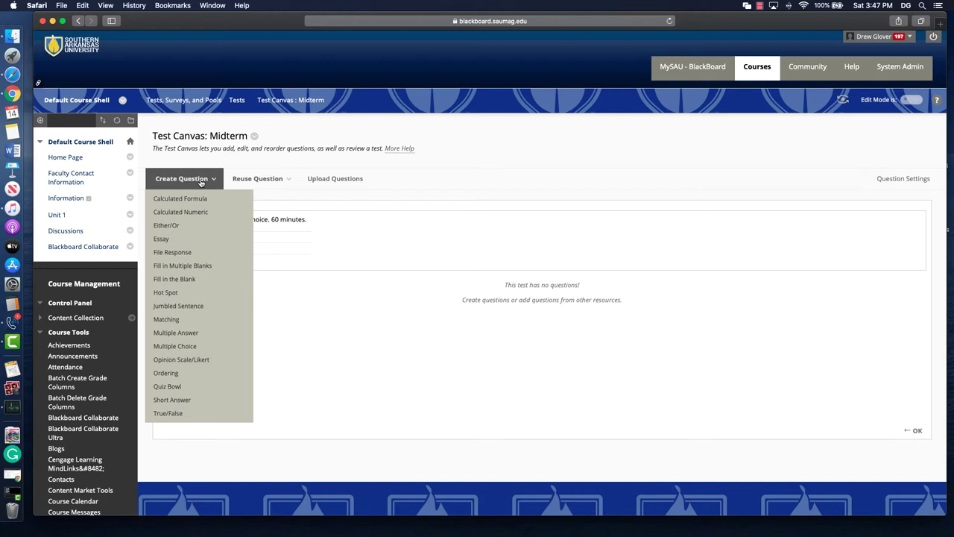
click(176, 238)
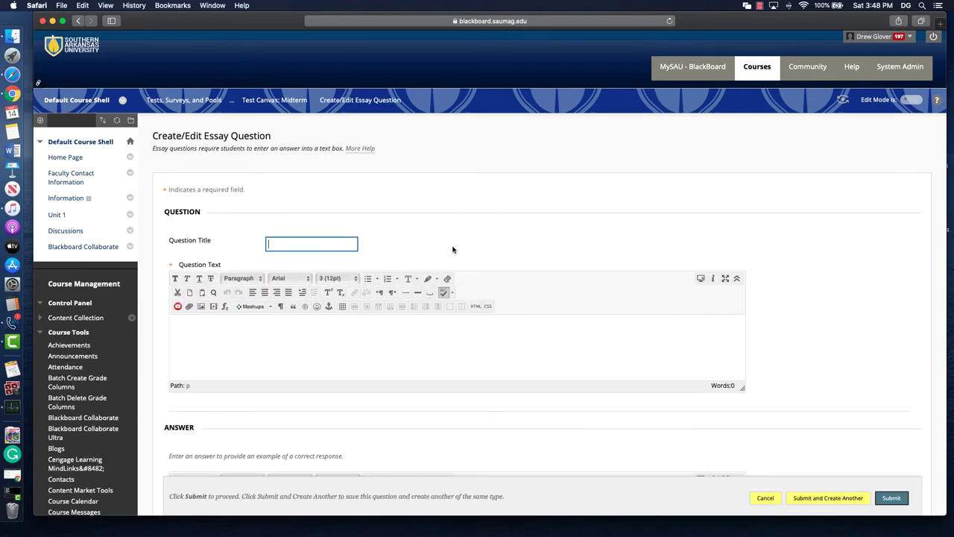
Step: Examine the essay question form, including its question text, sample answer, rubric, category and keyword, and instructor notes sections
scroll(843, 302, down, 3)
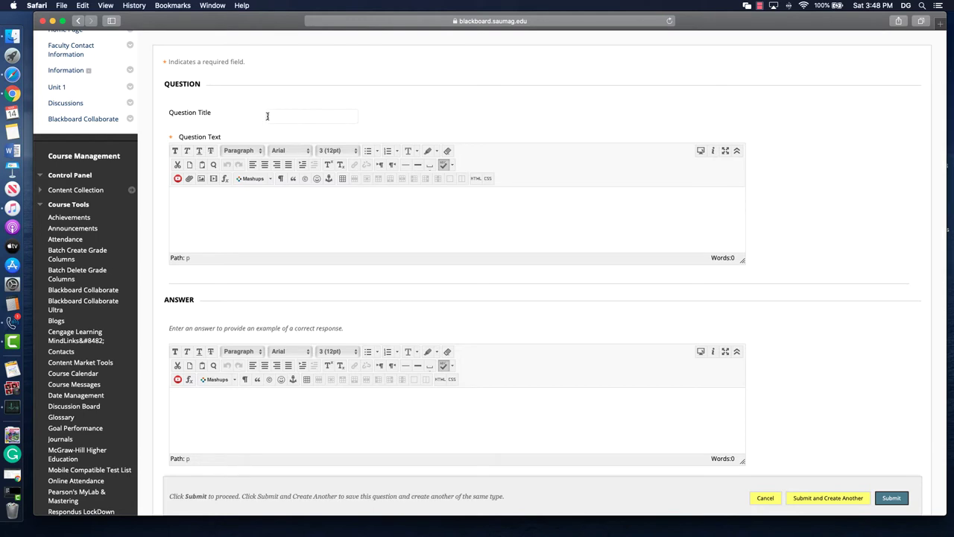
click(239, 206)
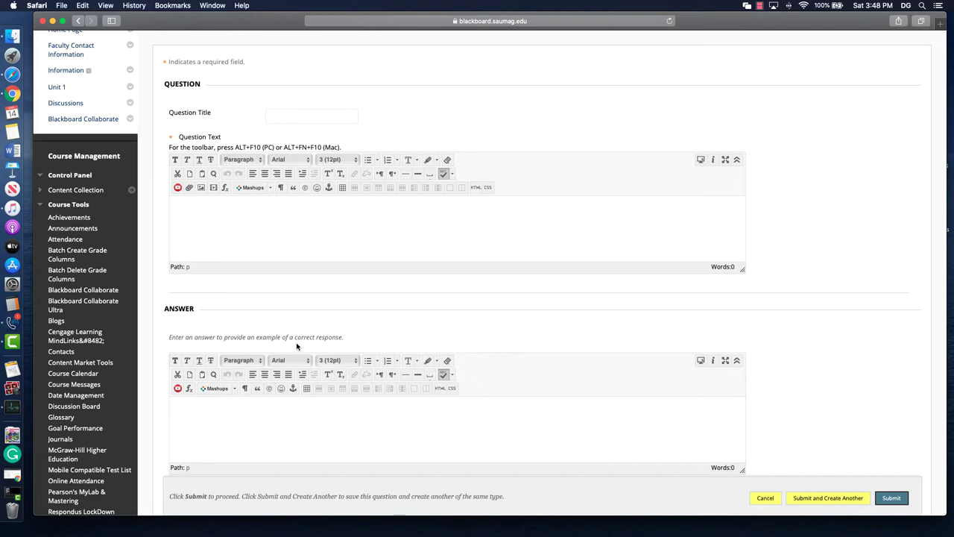
scroll(840, 385, down, 3)
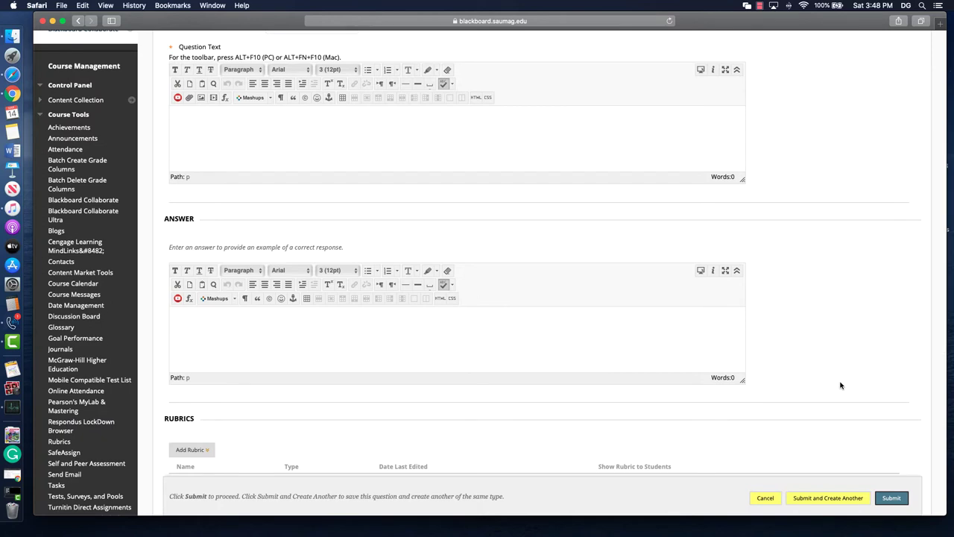
scroll(840, 385, up, 5)
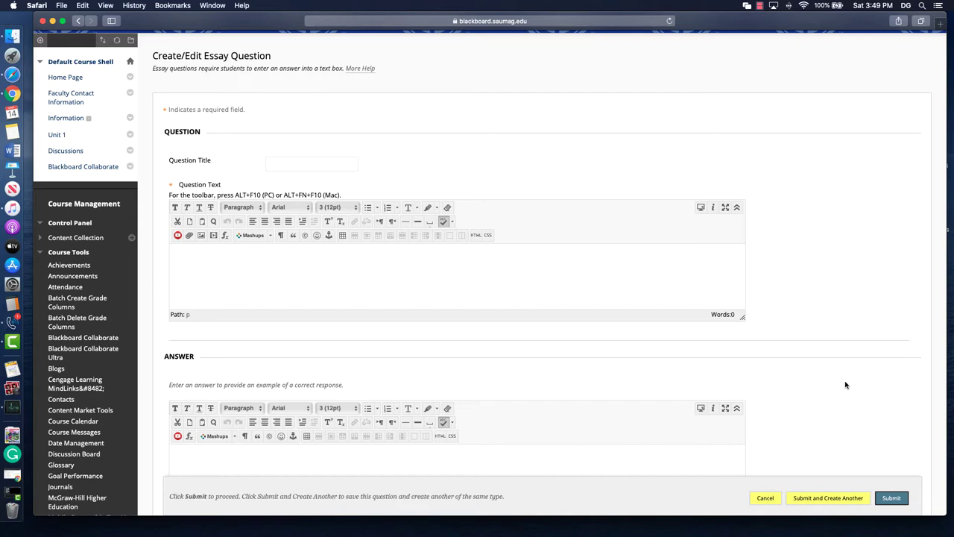
scroll(532, 395, down, 3)
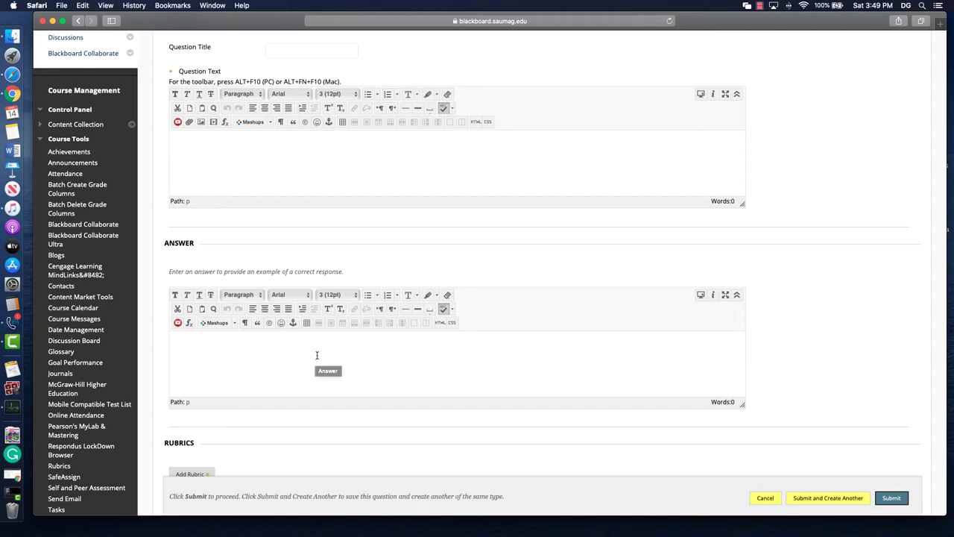
scroll(779, 352, down, 4)
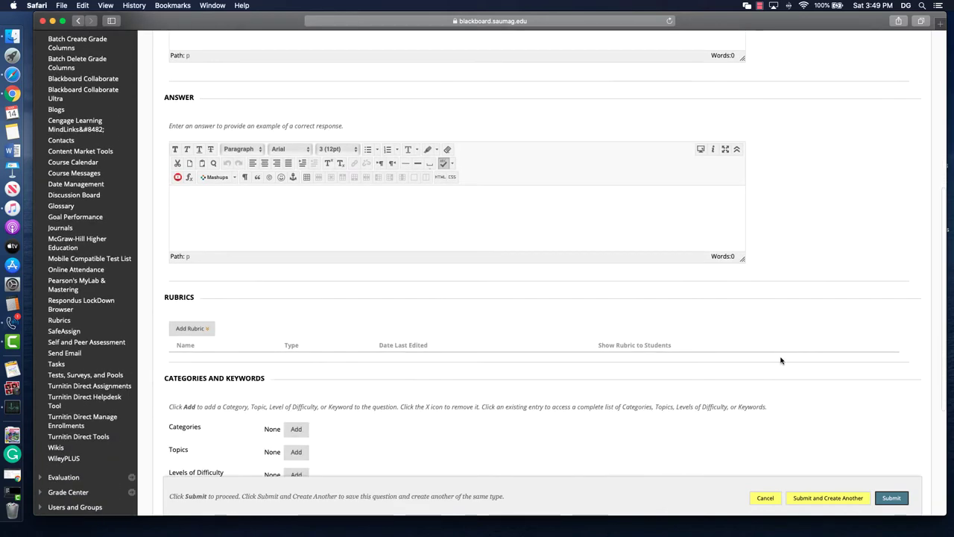
scroll(779, 357, down, 6)
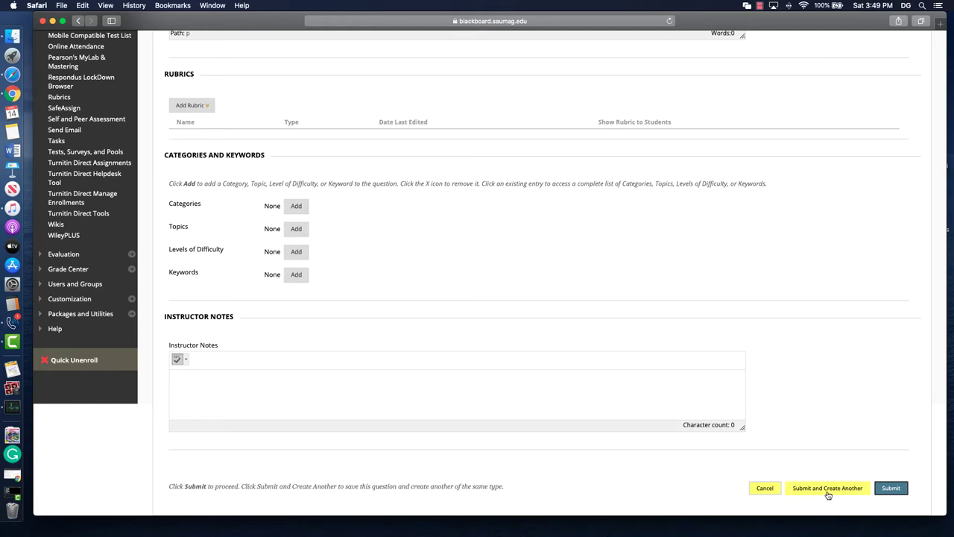
Step: Enter "Questions ...." as the essay question's text and submit the question
click(881, 488)
click(576, 278)
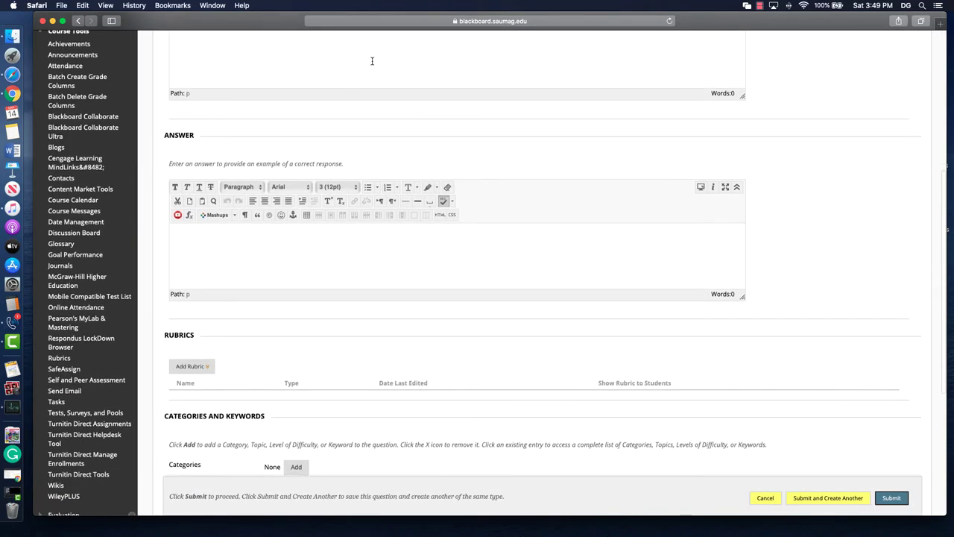
click(372, 61)
text(Questions to)
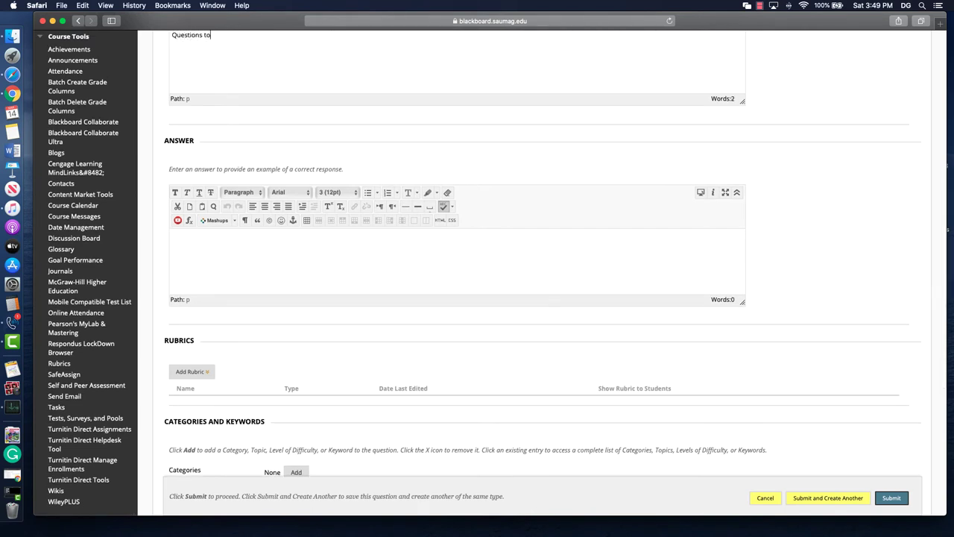
key(BackSpace)
key(Return)
click(890, 498)
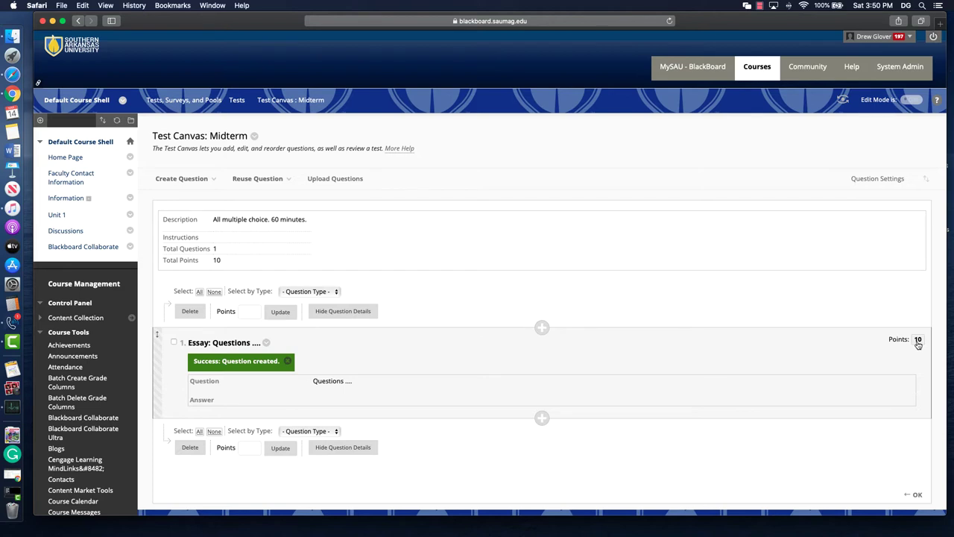
Step: Start creating a multiple choice question and enter "Question" as its question text
click(217, 180)
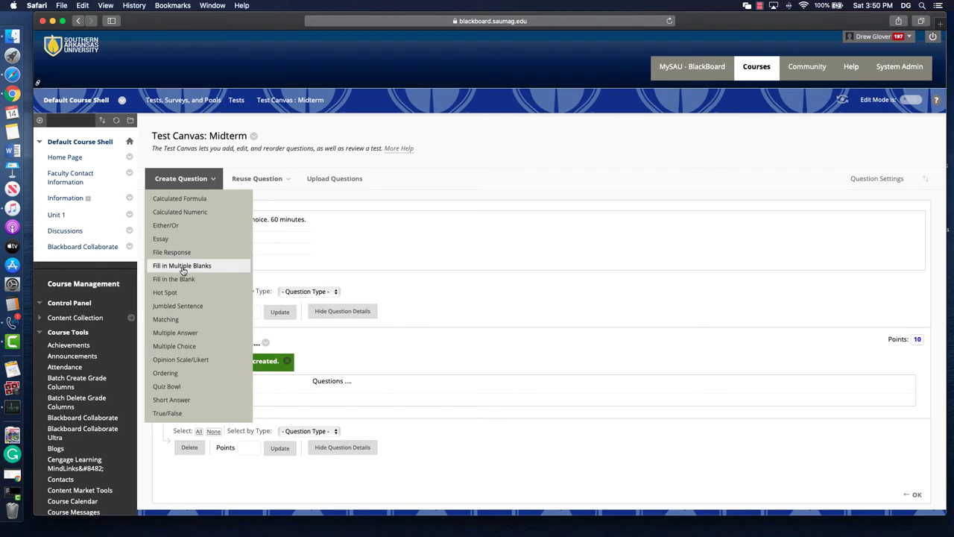
click(179, 347)
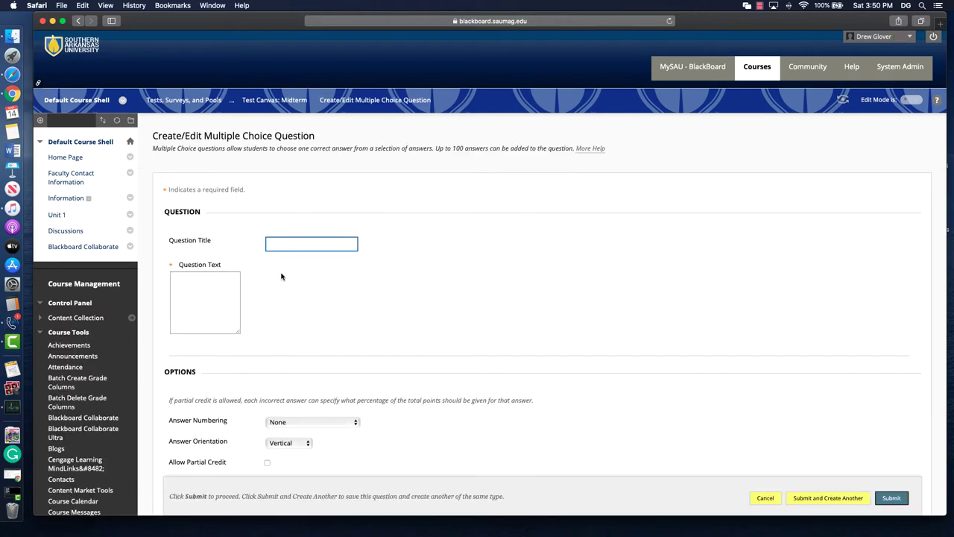
scroll(447, 251, down, 2)
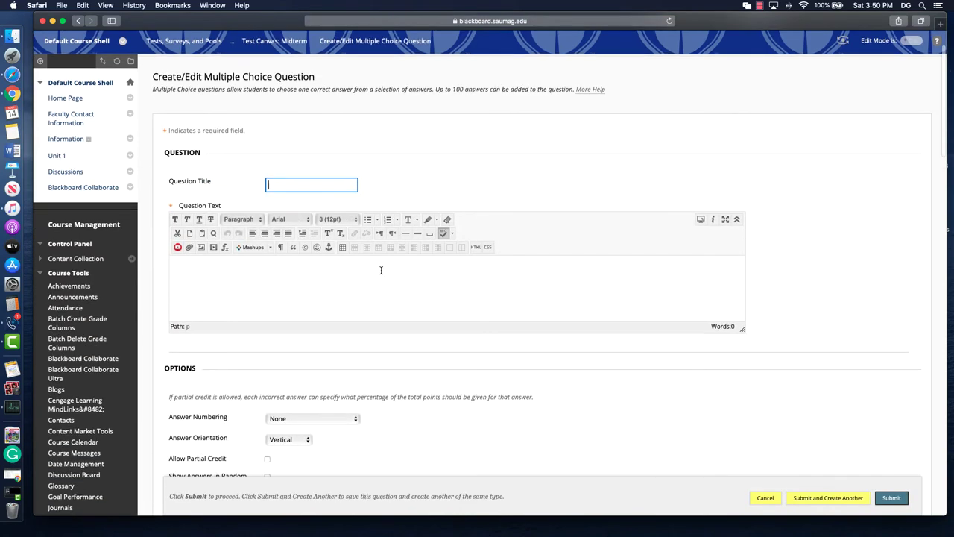
click(381, 271)
text(Question)
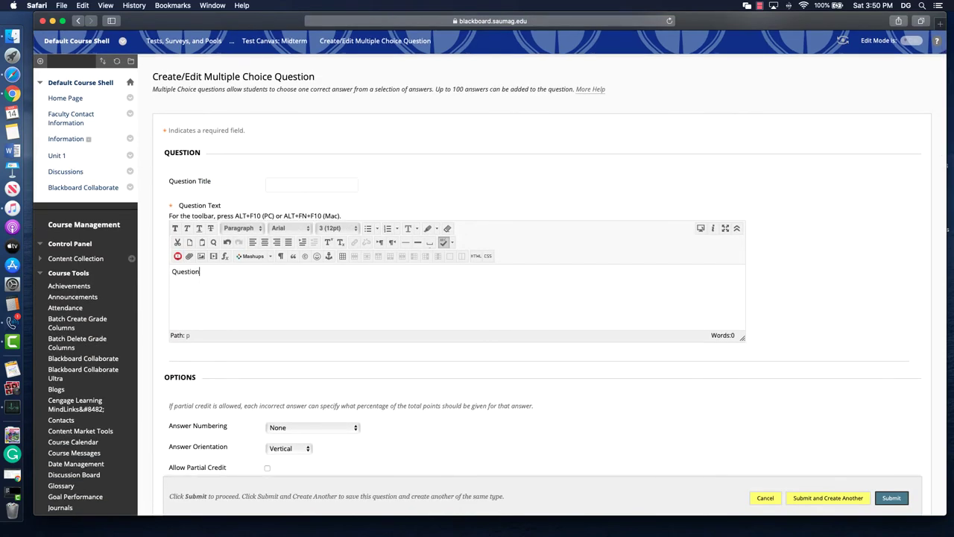
Step: Set the multiple choice question to show its answers in random order
scroll(382, 271, down, 4)
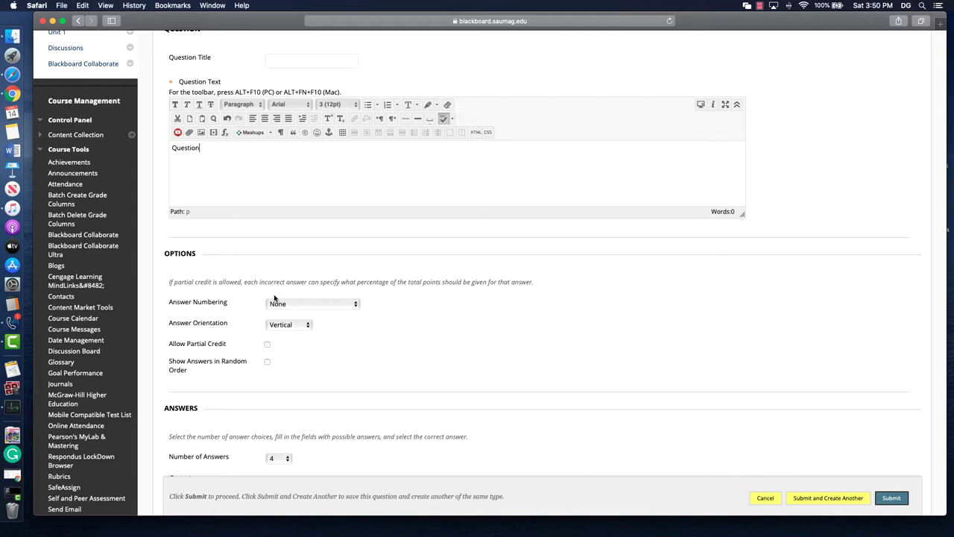
scroll(274, 298, down, 3)
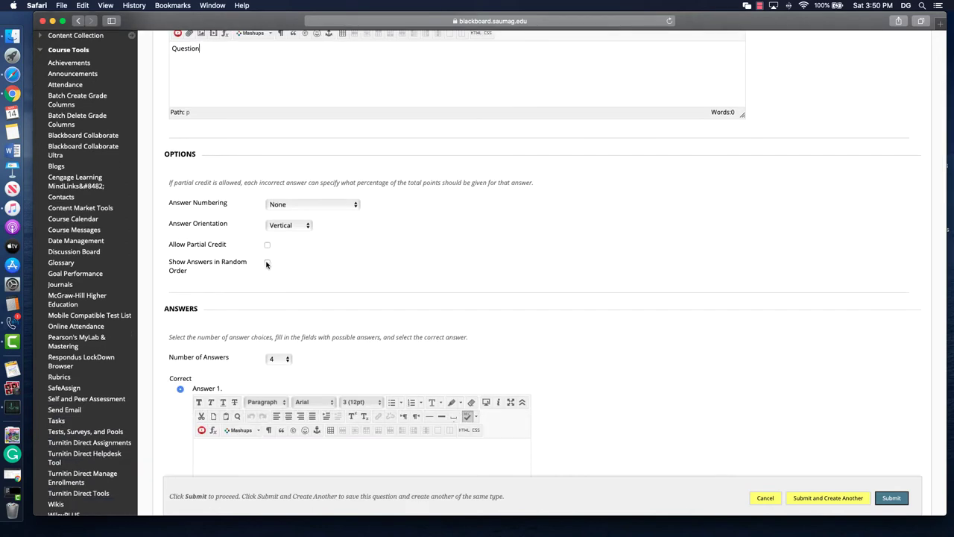
click(267, 263)
Step: Examine the multiple choice question's answer settings, including the number of answers and the four answer fields
scroll(432, 292, down, 5)
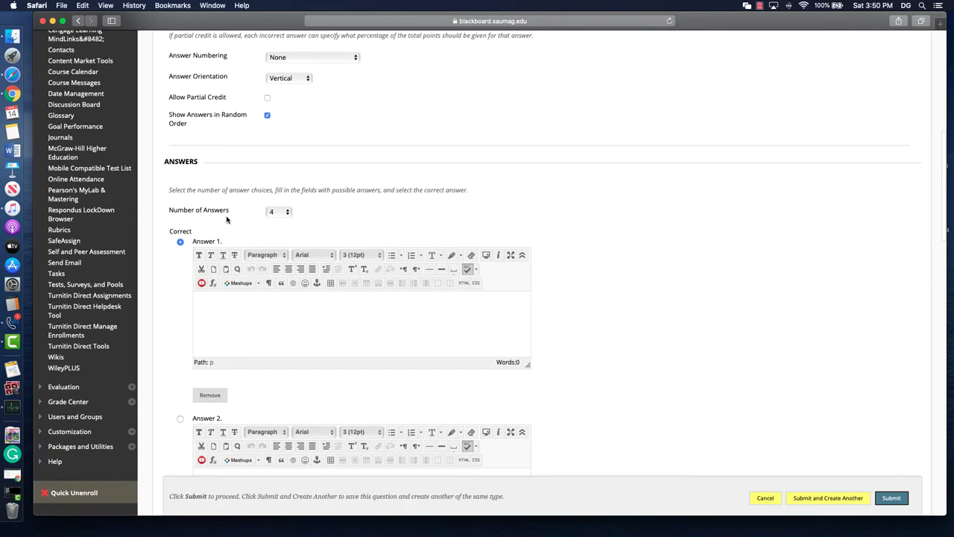
click(283, 214)
click(286, 213)
scroll(626, 244, down, 3)
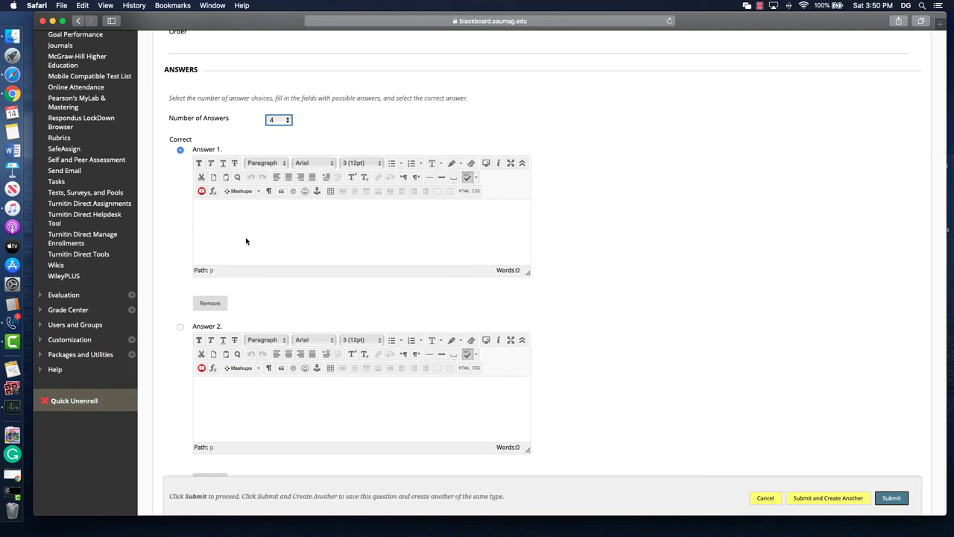
scroll(624, 348, down, 5)
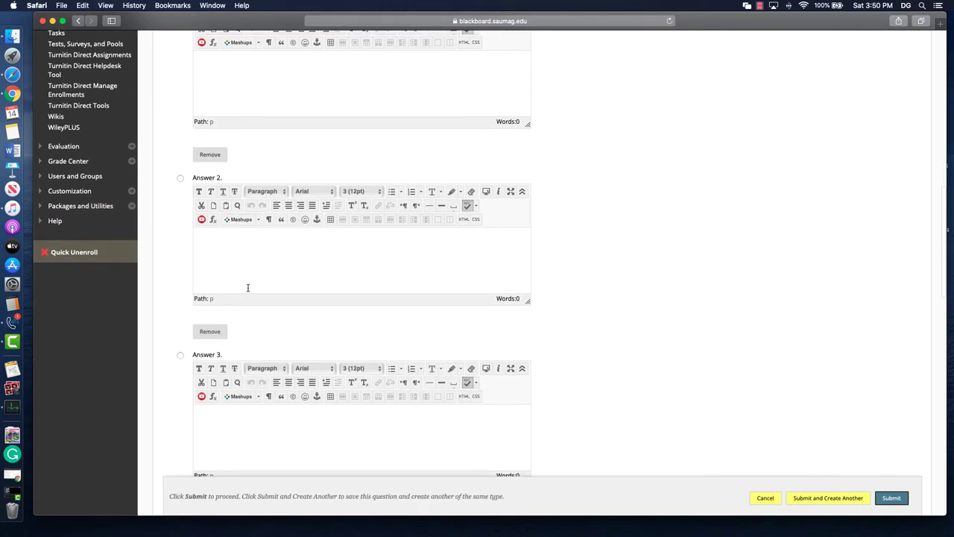
scroll(247, 287, down, 2)
scroll(566, 394, down, 4)
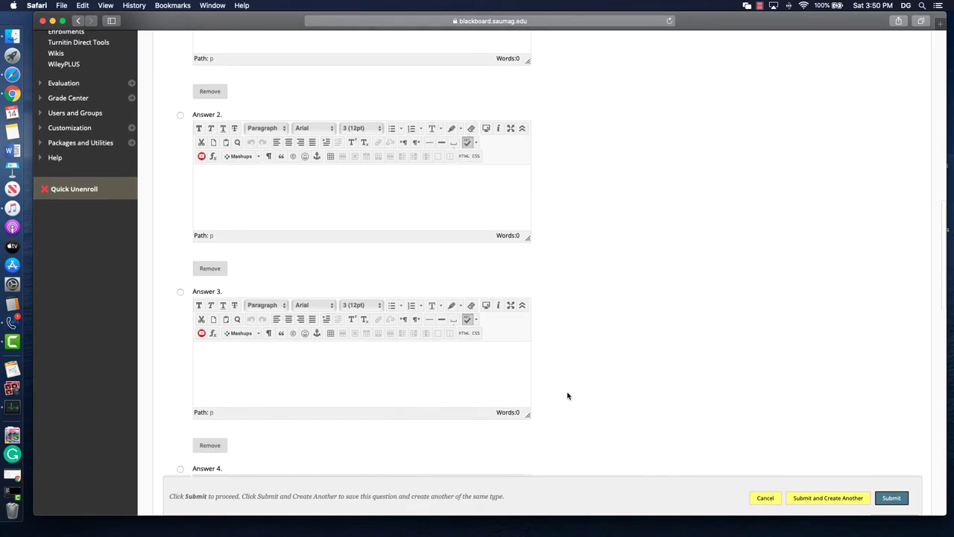
scroll(596, 338, down, 5)
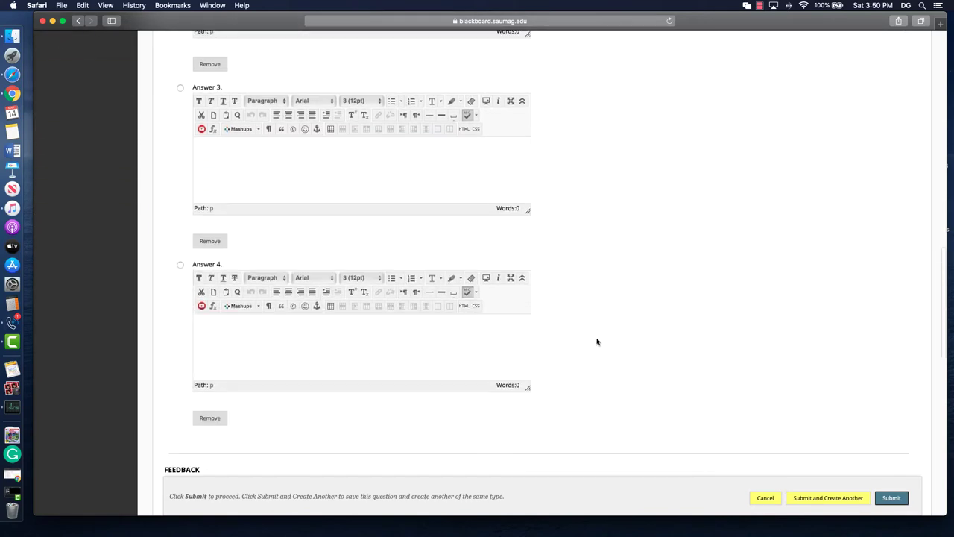
Step: Mark Answer 2 as the correct answer and cancel the multiple choice question
scroll(596, 338, up, 12)
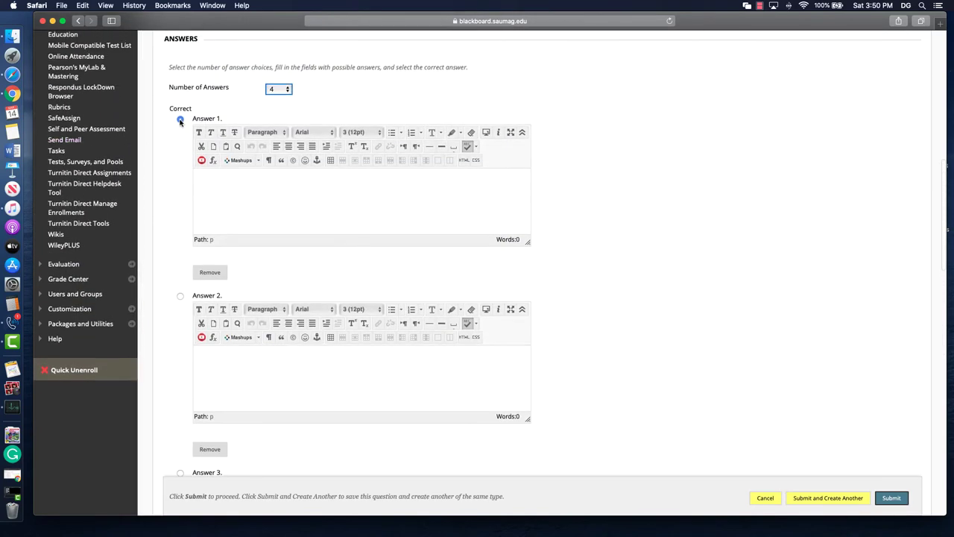
click(179, 296)
click(764, 498)
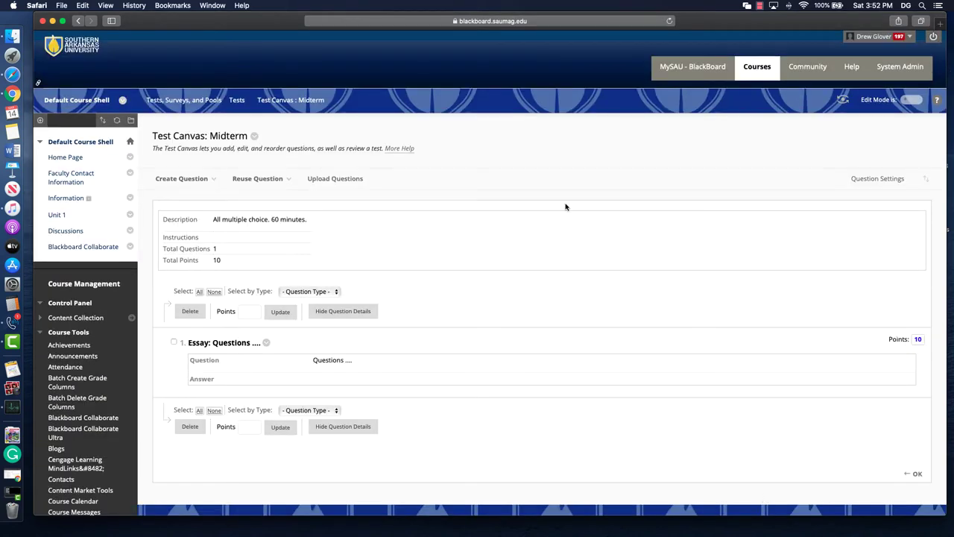
Step: Start a Hot Spot question and enter "Where is the Apple Music icon in the following screenshot?" as its question text
click(208, 180)
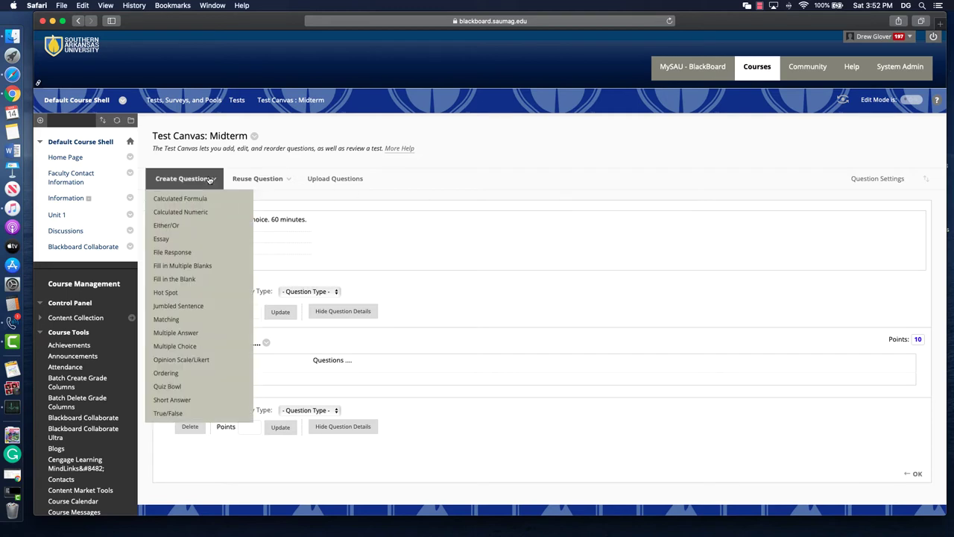
click(169, 294)
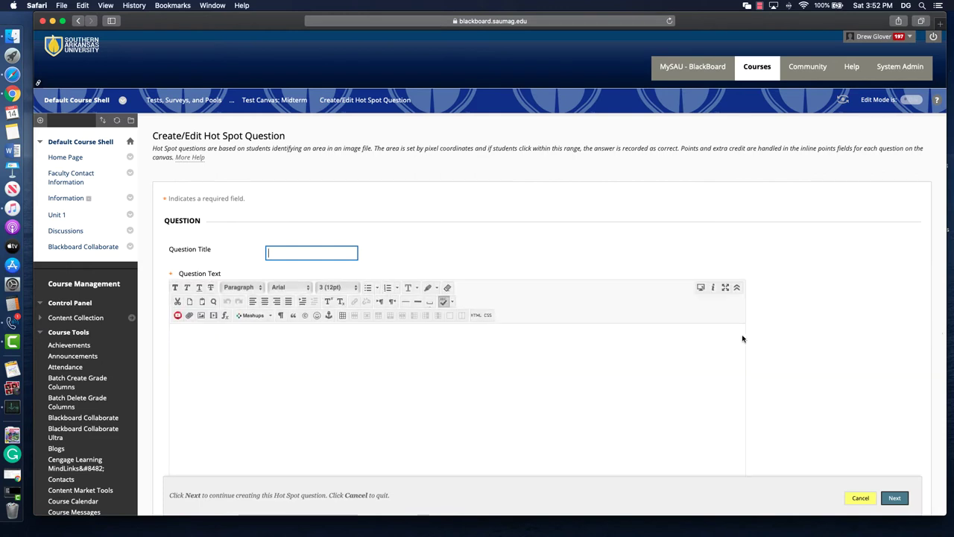
scroll(827, 325, down, 2)
click(433, 328)
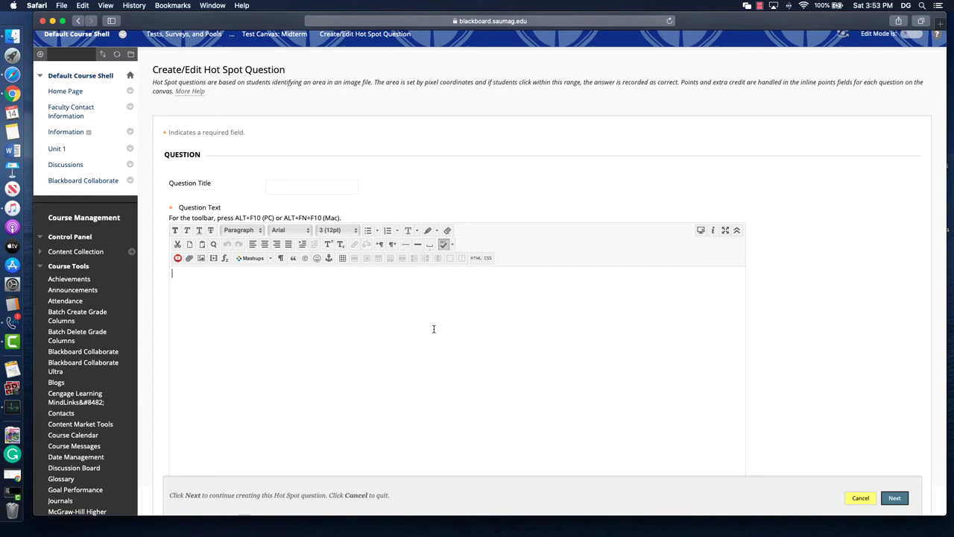
text(Where is the Apple Music icon in the)
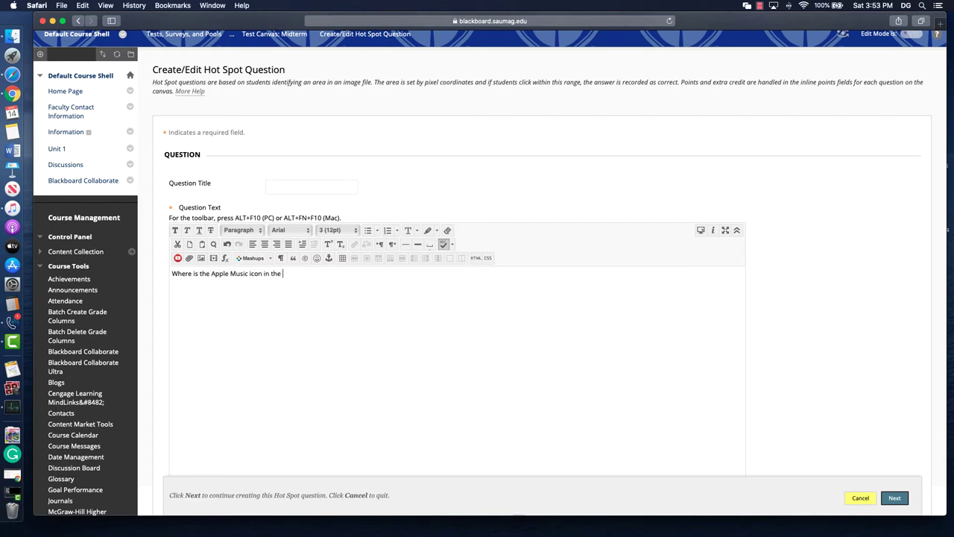
text(following screenshot?)
Step: Attach "Screen Shot 2020-03-14 at 3.51.11 PM (2).png" from the computer's Desktop as the hot spot question's image
scroll(784, 366, down, 5)
scroll(784, 366, down, 2)
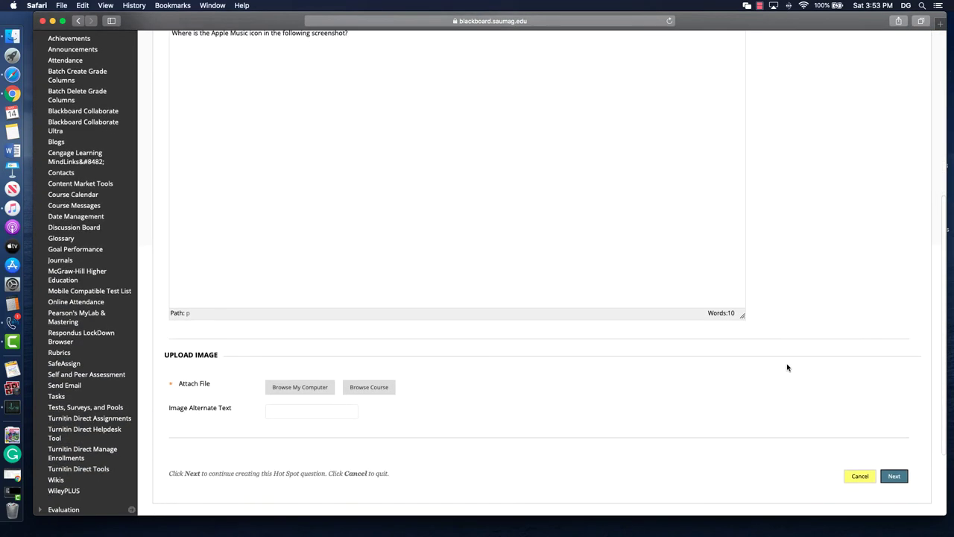
click(311, 384)
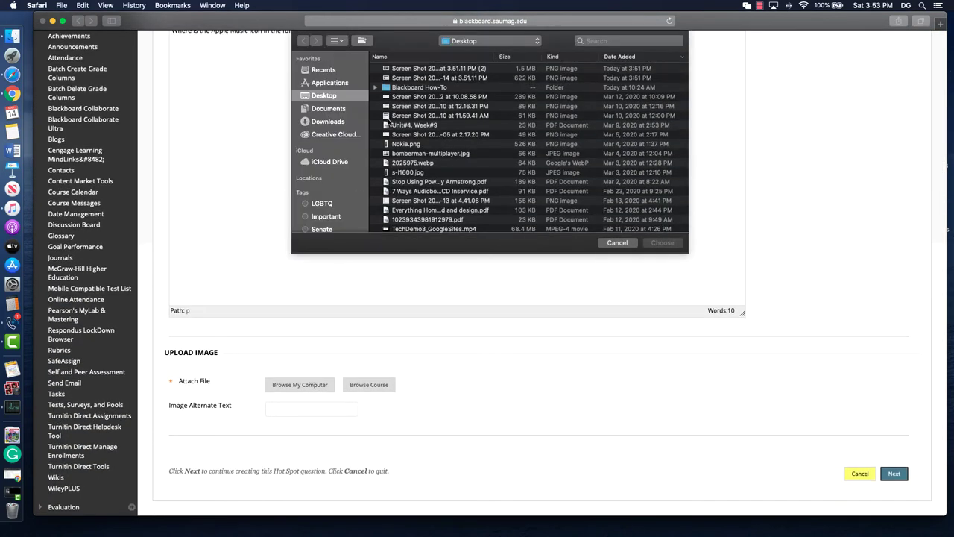
click(619, 56)
click(438, 67)
click(663, 242)
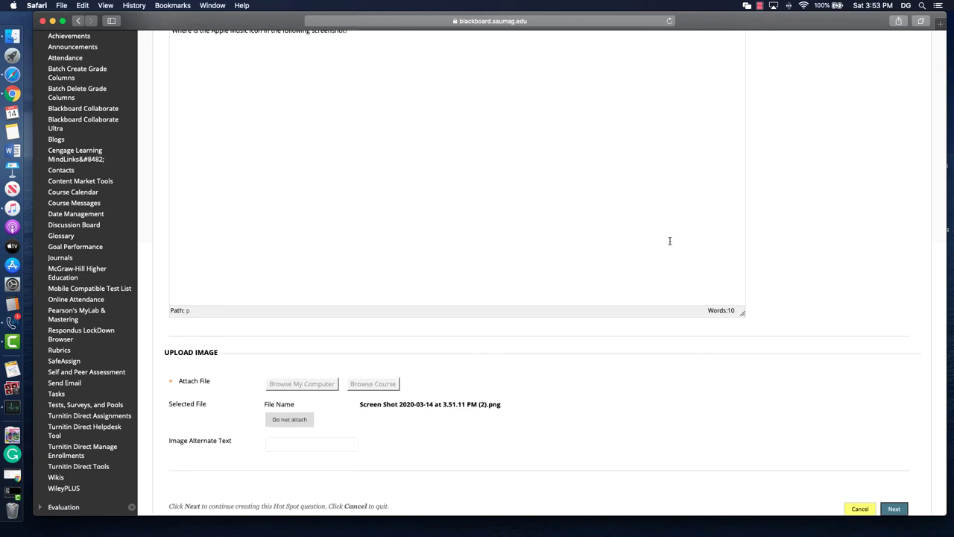
scroll(380, 440, down, 2)
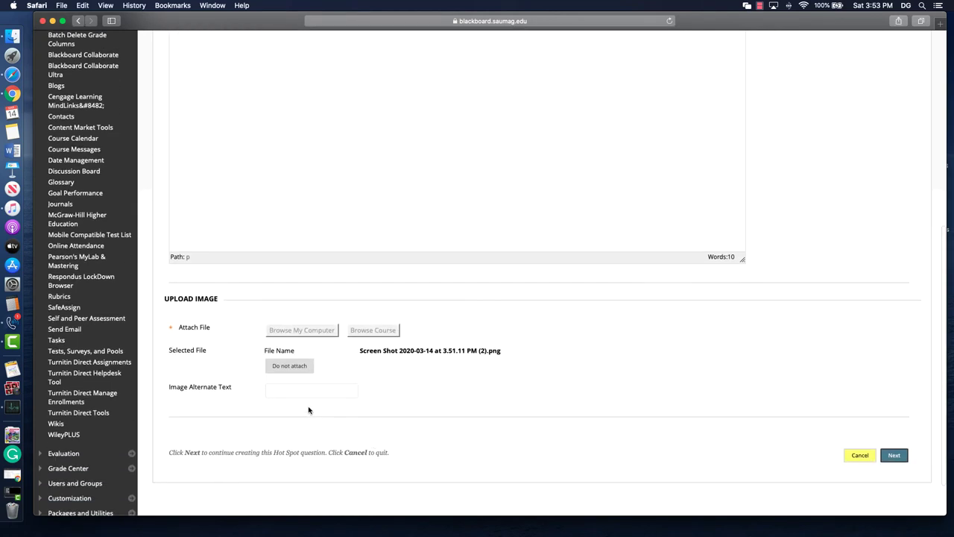
Step: Enter "Image of a car phone." as the image alternate text
click(308, 445)
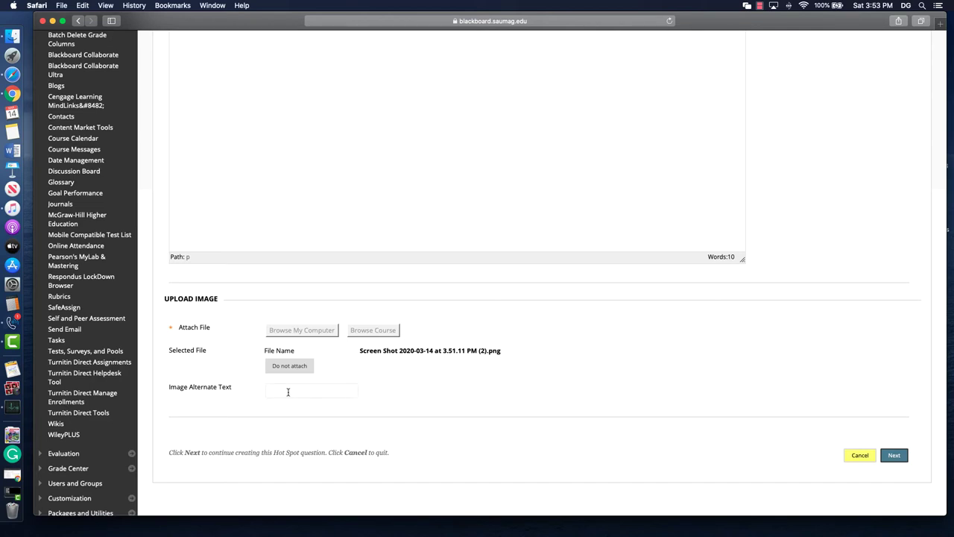
text(Image og a)
key(BackSpace)
key(BackSpace)
key(BackSpace)
text(f a car phone.)
Step: Replace the image alternate text with a description of the instructor's computer screenshot and continue to the hot spot answer page
key(super+a)
text(Screenshot of Drew's computer.)
scroll(501, 395, up, 5)
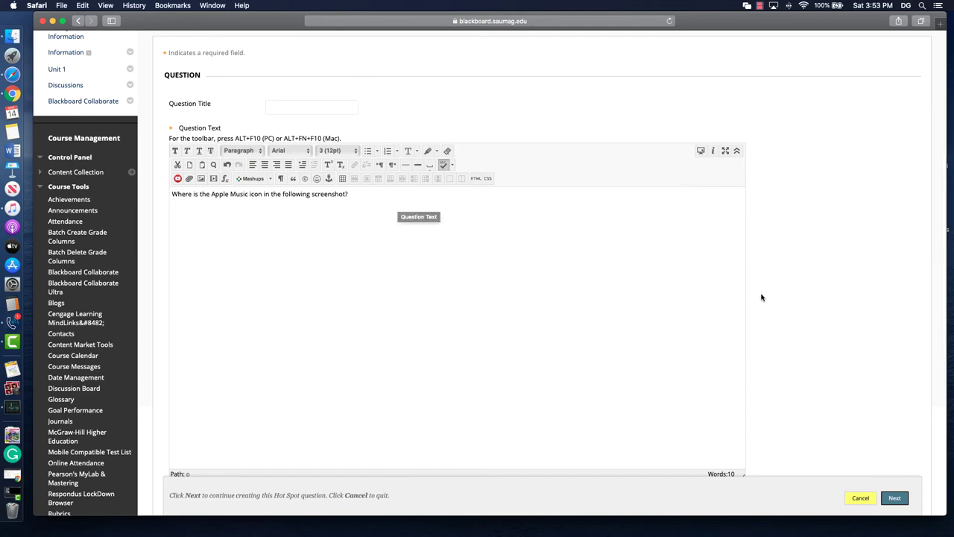
scroll(767, 298, down, 5)
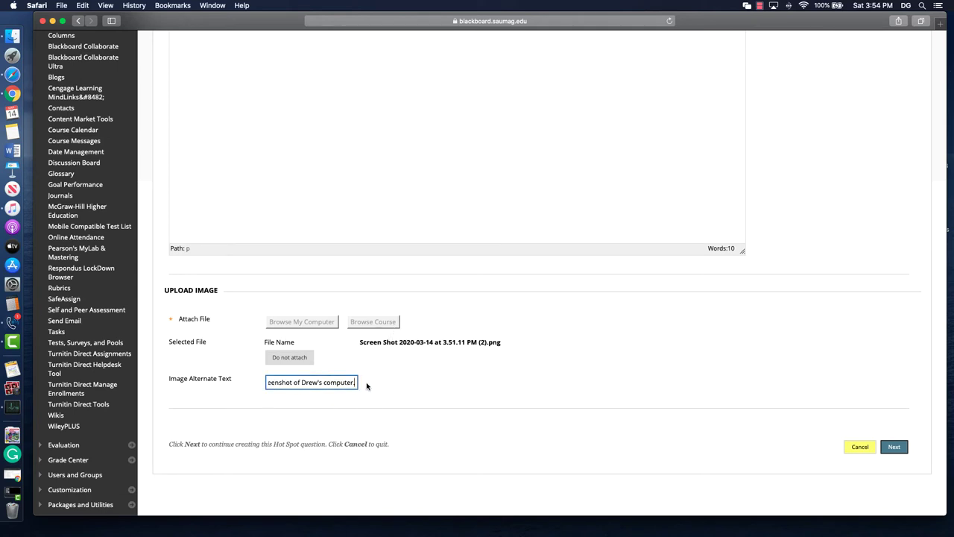
click(898, 448)
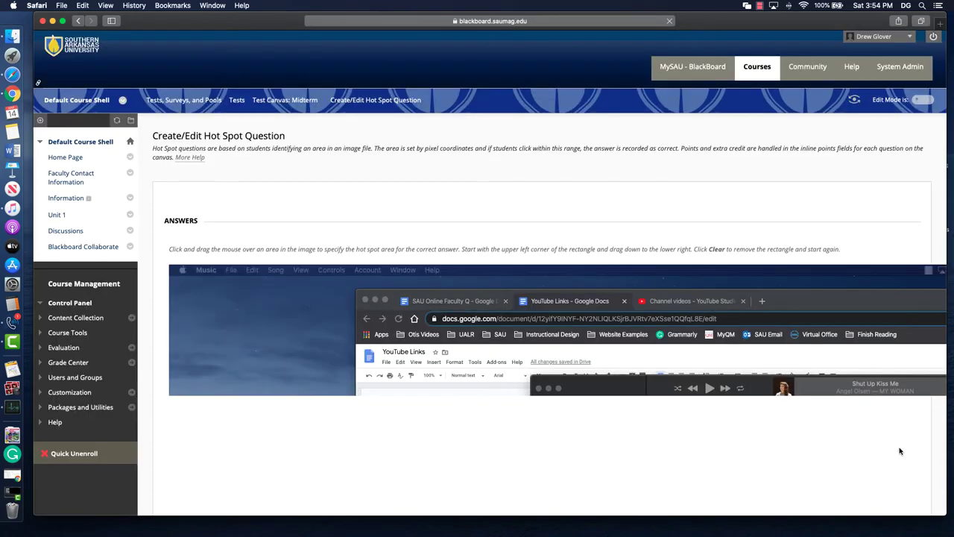
Step: Draw a hot spot over the Apple Music window's upper-left area, from about 718, 217 to 983, 383, and try to redraw it
scroll(850, 283, down, 10)
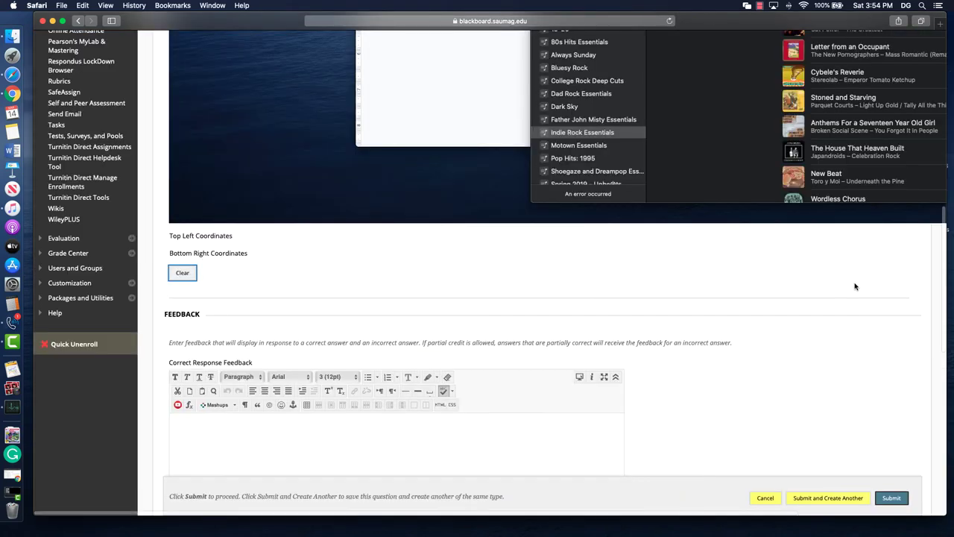
scroll(674, 224, up, 10)
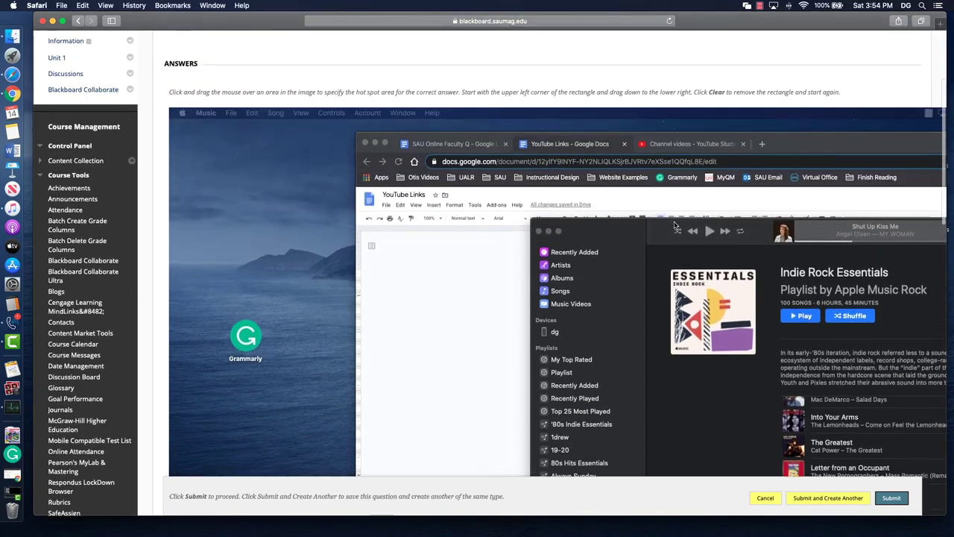
scroll(674, 224, up, 3)
scroll(674, 224, down, 10)
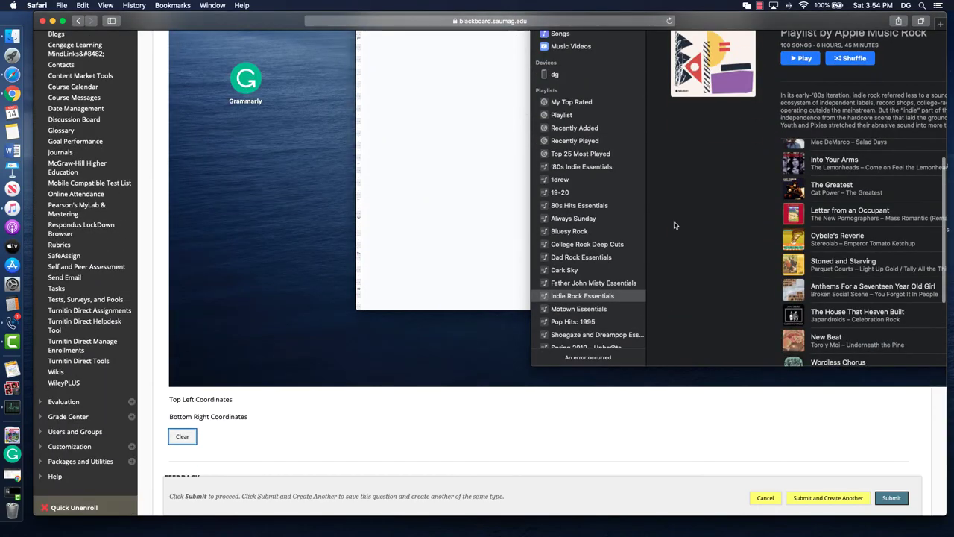
scroll(674, 223, up, 5)
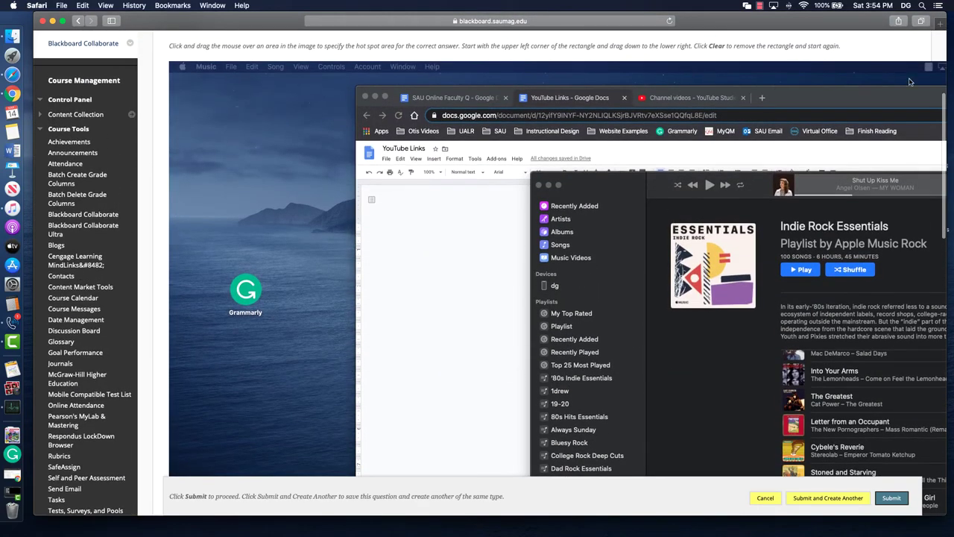
scroll(805, 153, right, 5)
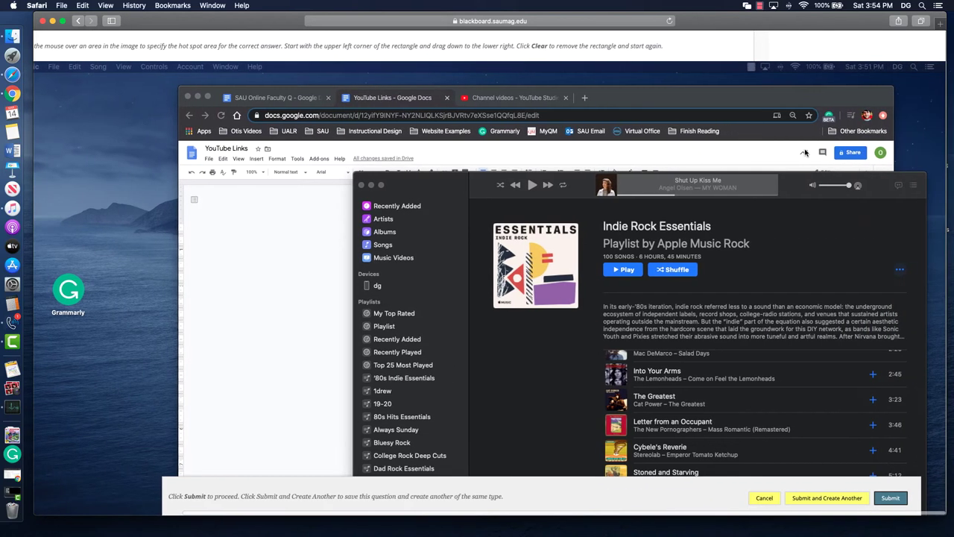
scroll(801, 154, left, 1)
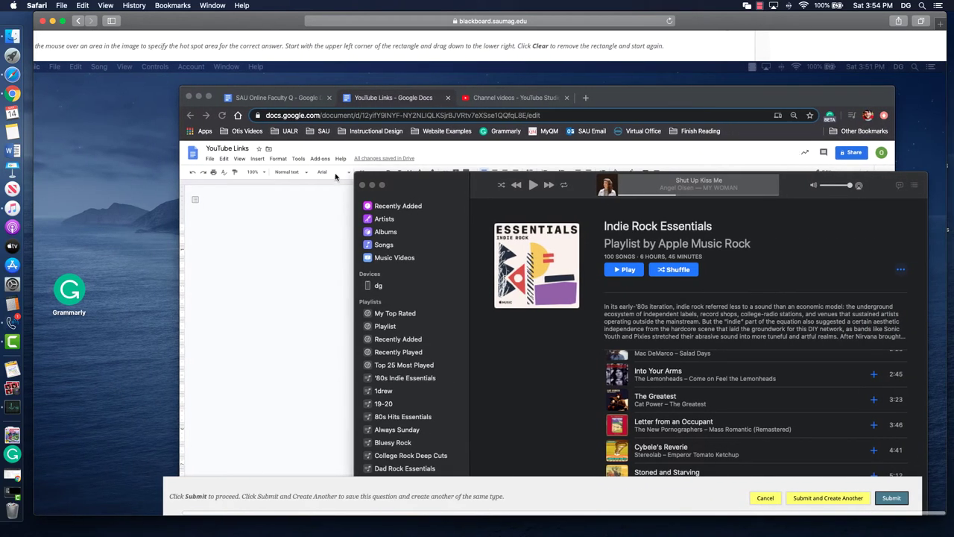
drag(352, 171, 481, 252)
click(573, 279)
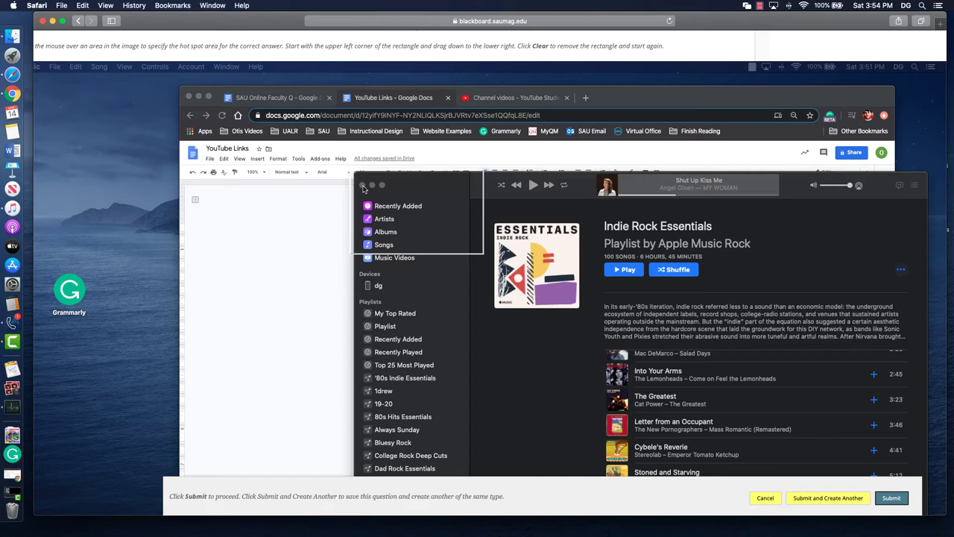
click(353, 177)
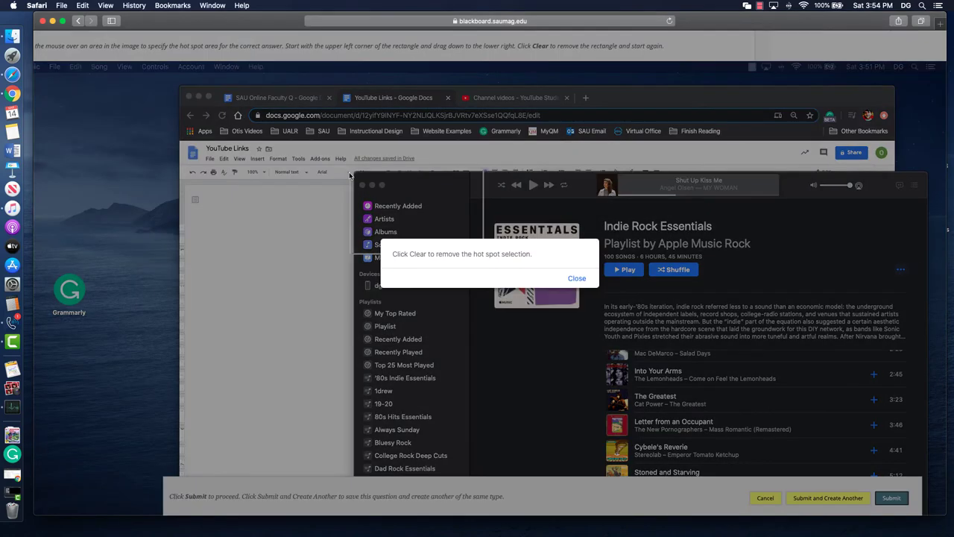
click(576, 278)
Step: Clear the hot spot and draw a smaller one around the Apple Music window's control buttons, from about 728, 225 to 959, 276
scroll(514, 330, down, 6)
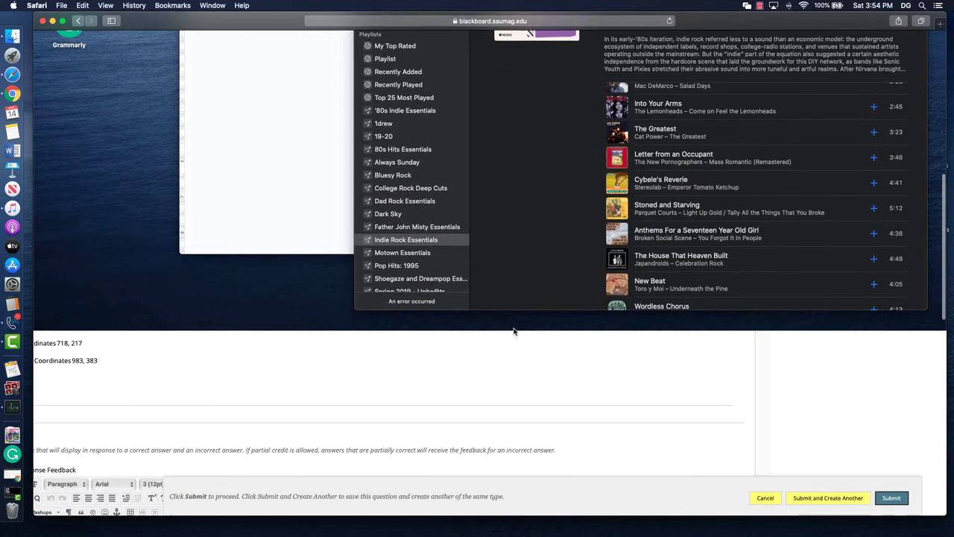
scroll(356, 357, left, 5)
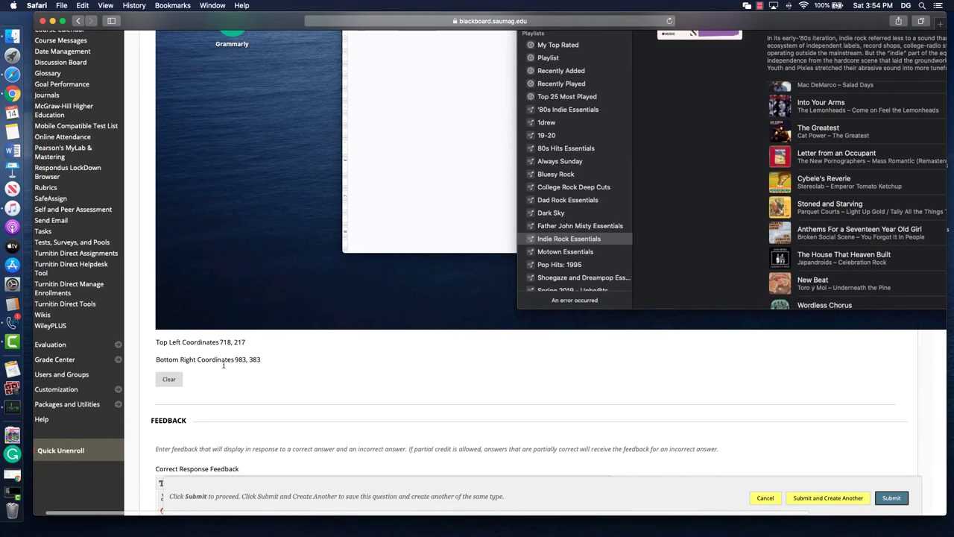
click(168, 382)
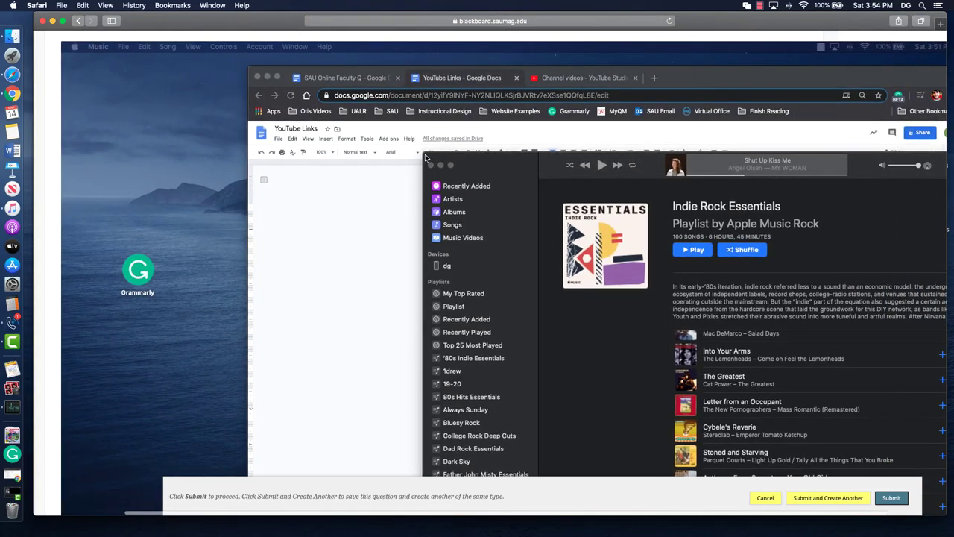
drag(422, 154, 538, 180)
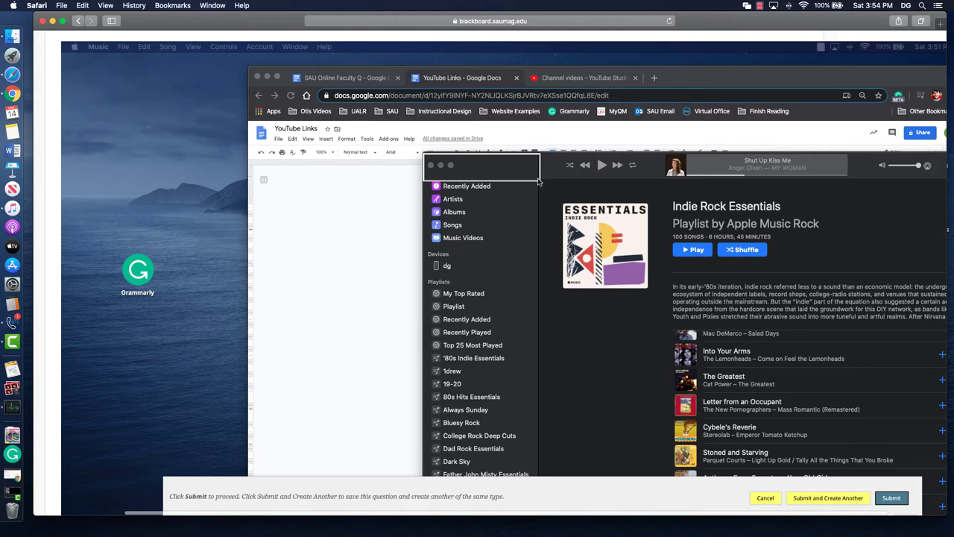
scroll(183, 253, down, 10)
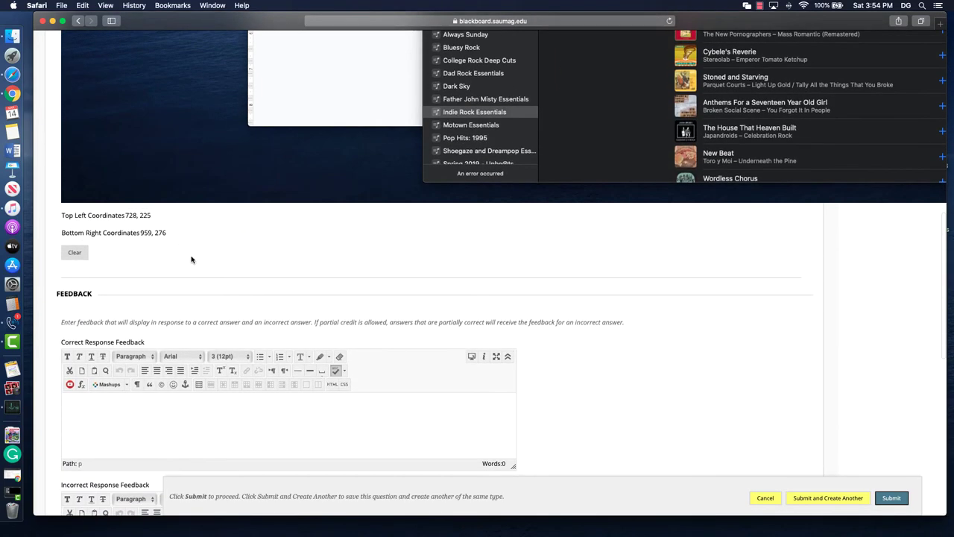
Step: Leave the hot spot question's feedback, categories and instructor notes empty and submit the question to the test
scroll(370, 260, down, 2)
click(258, 351)
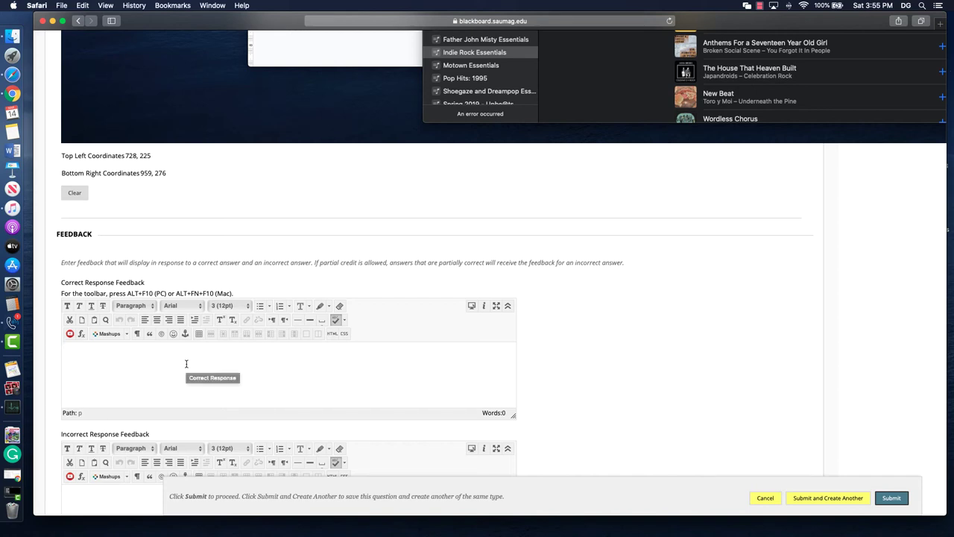
scroll(585, 369, down, 3)
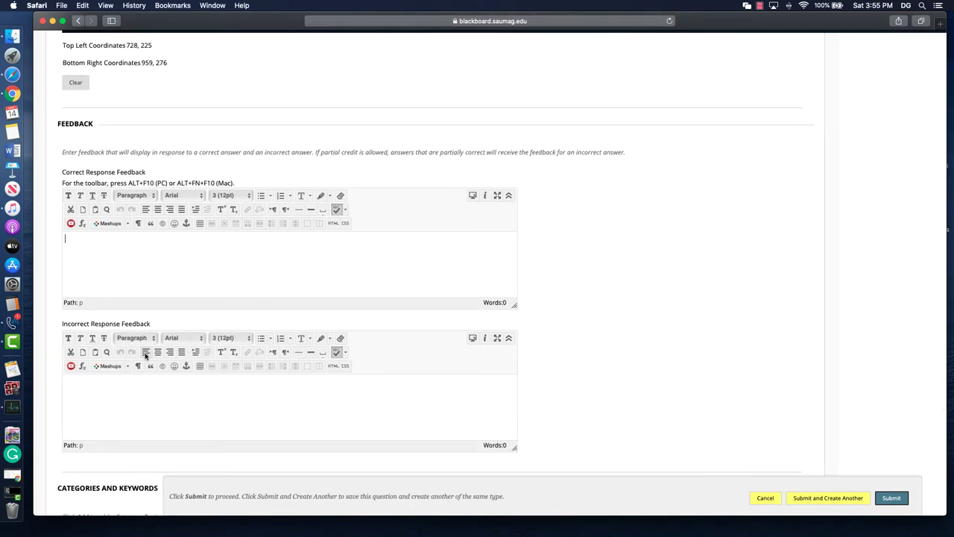
scroll(569, 384, down, 5)
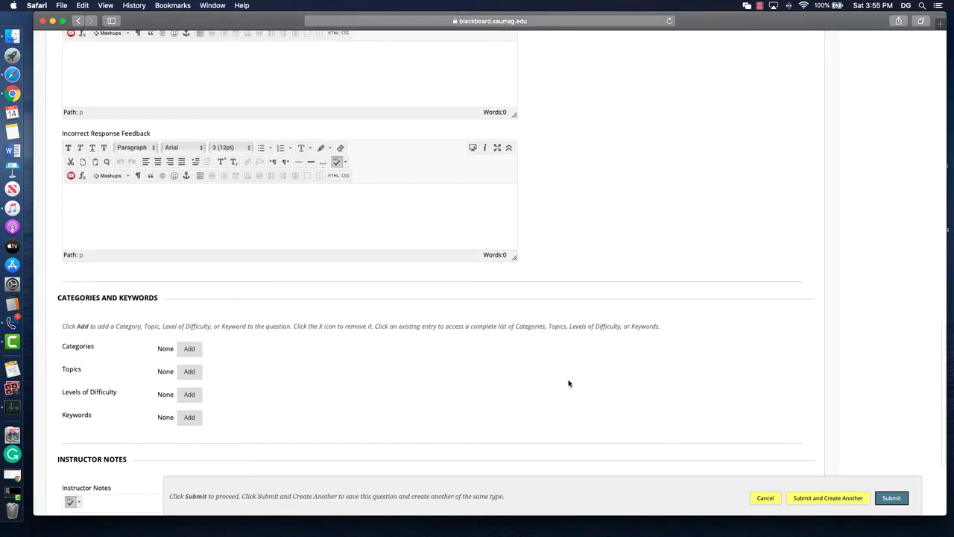
scroll(568, 383, down, 4)
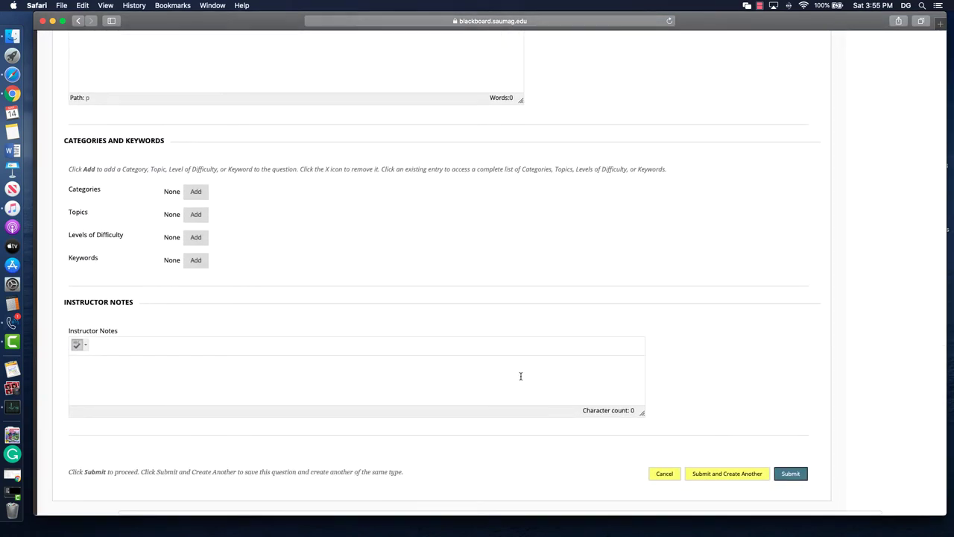
click(789, 474)
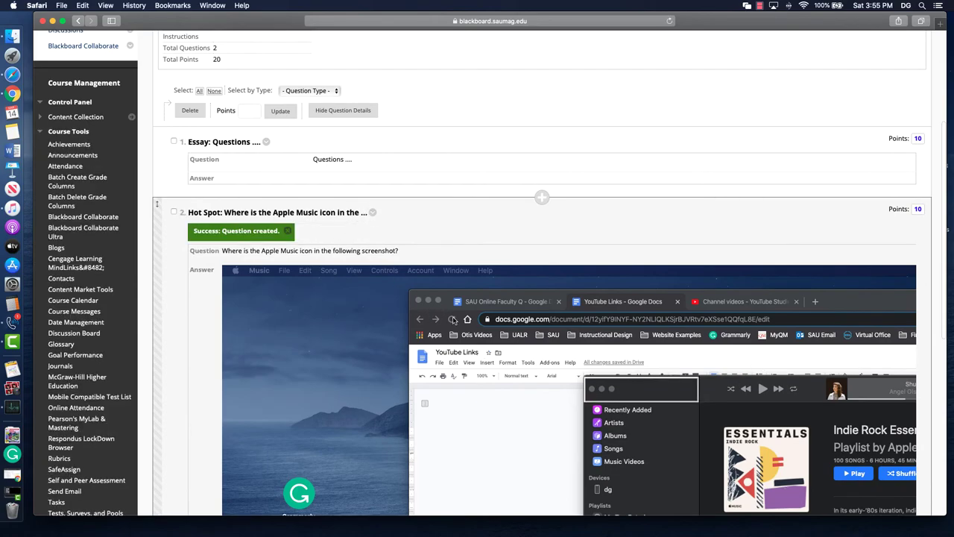
Step: Review the questions on the Midterm test canvas and the question types available for creation
scroll(452, 321, down, 5)
scroll(452, 321, up, 10)
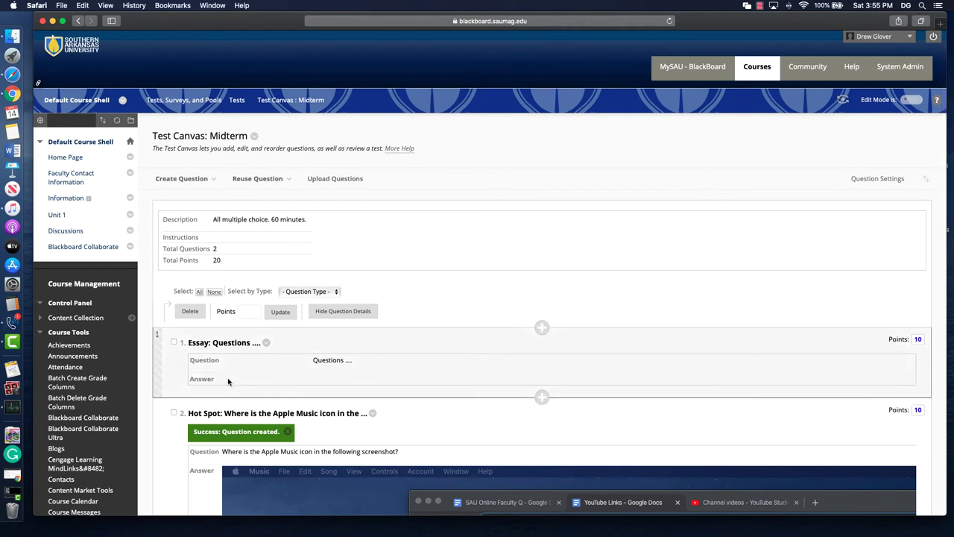
click(181, 179)
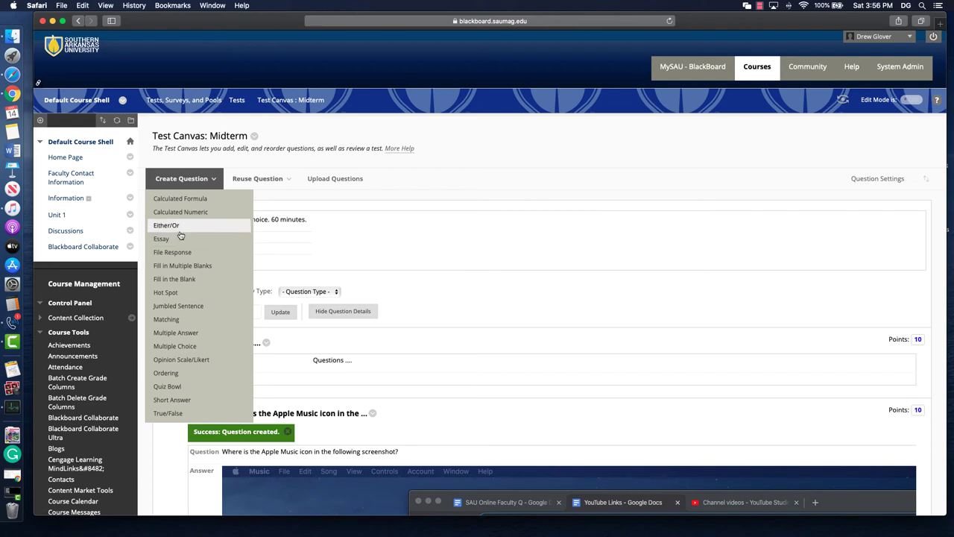
scroll(538, 216, down, 5)
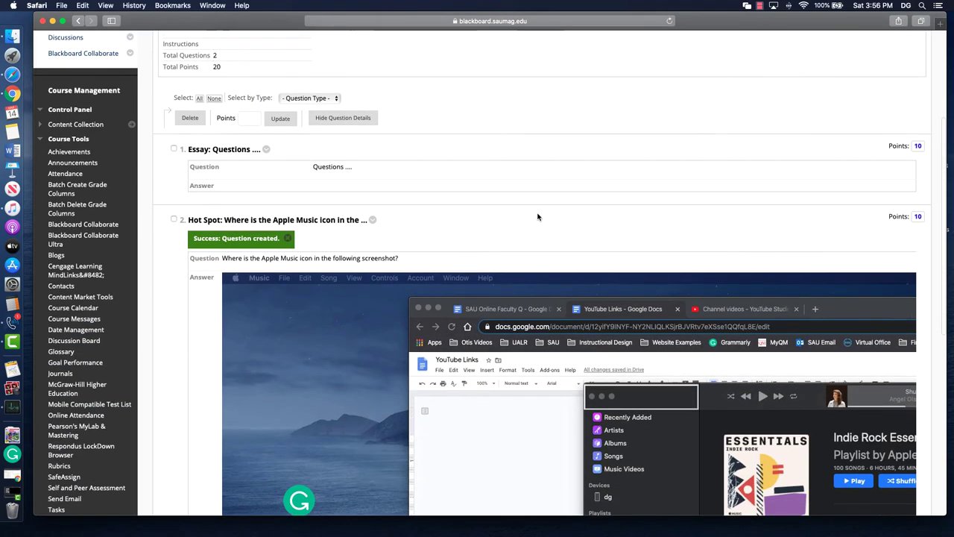
scroll(570, 282, down, 10)
scroll(570, 280, up, 15)
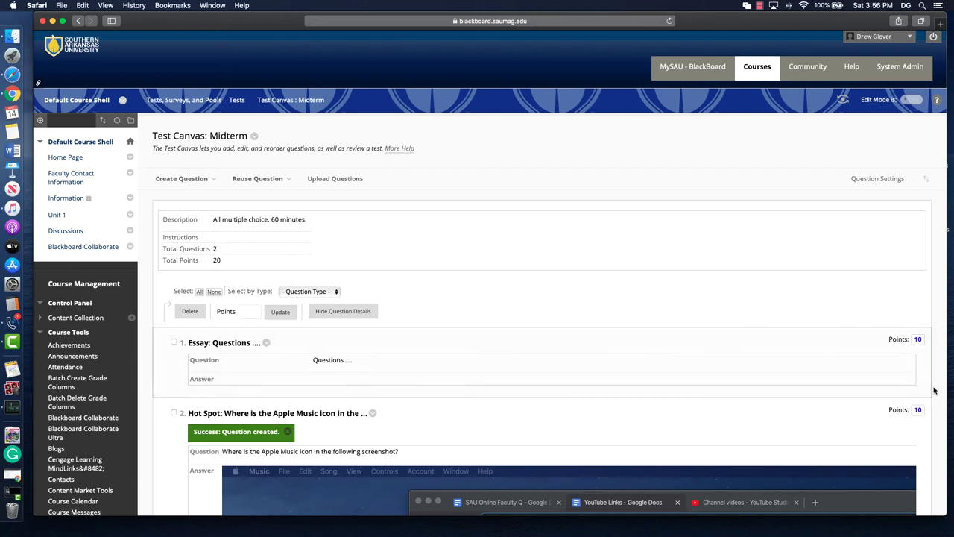
Step: Set the points of all questions on the Midterm test canvas to 1
click(200, 292)
click(254, 309)
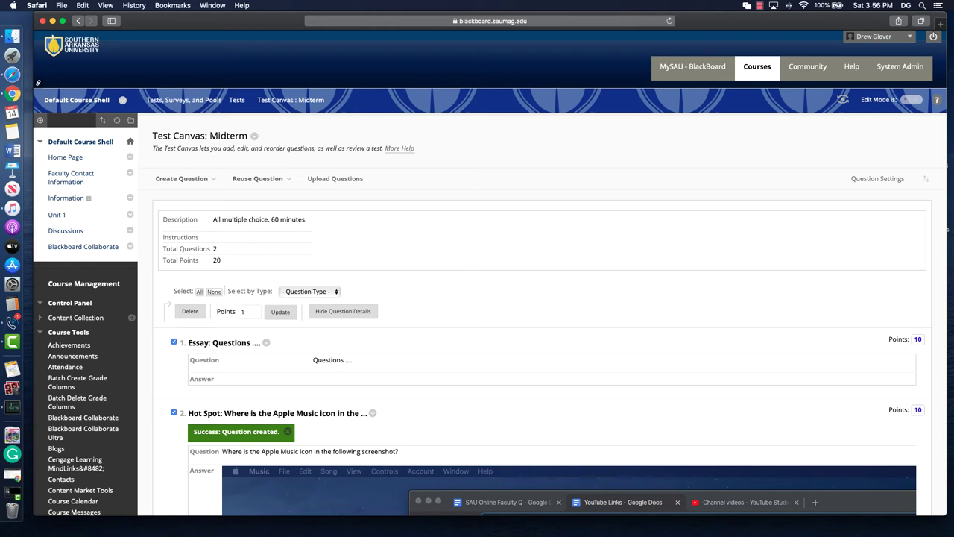
text(1)
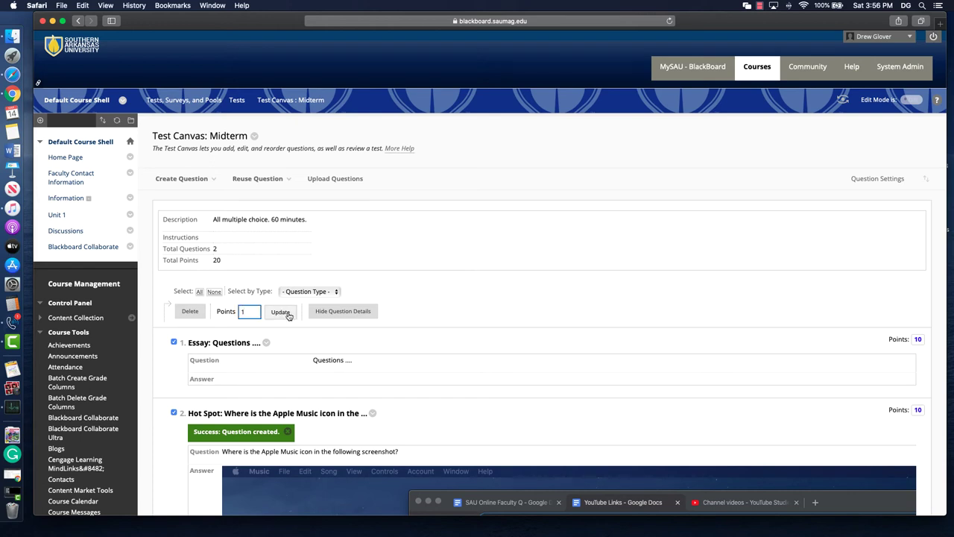
click(287, 314)
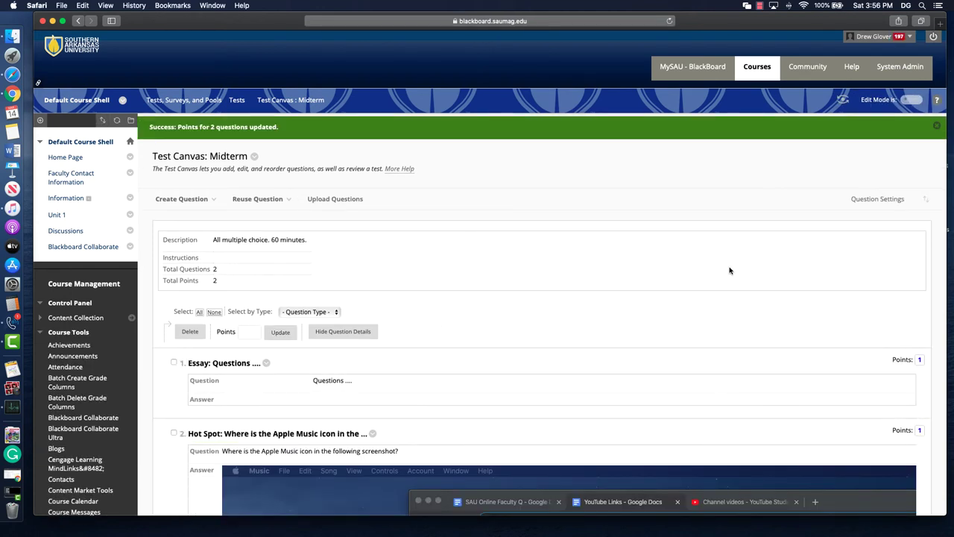
Step: Finish the test canvas and add the existing Midterm test to the Unit 1 area
scroll(666, 307, down, 15)
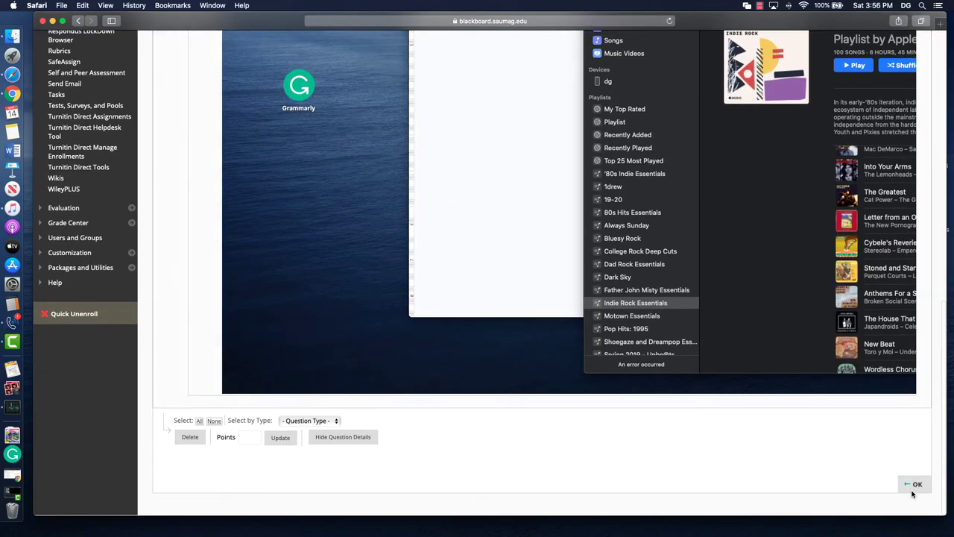
click(916, 485)
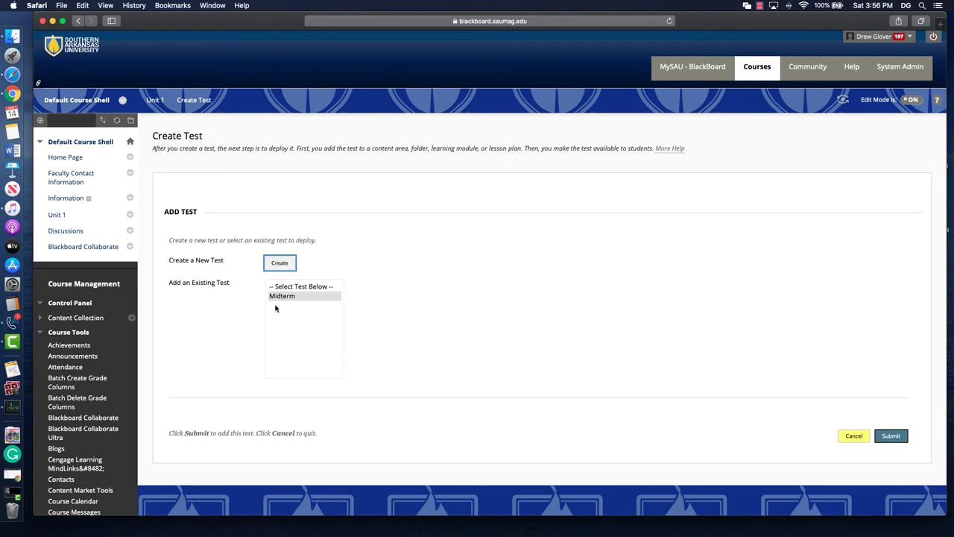
click(295, 265)
click(296, 296)
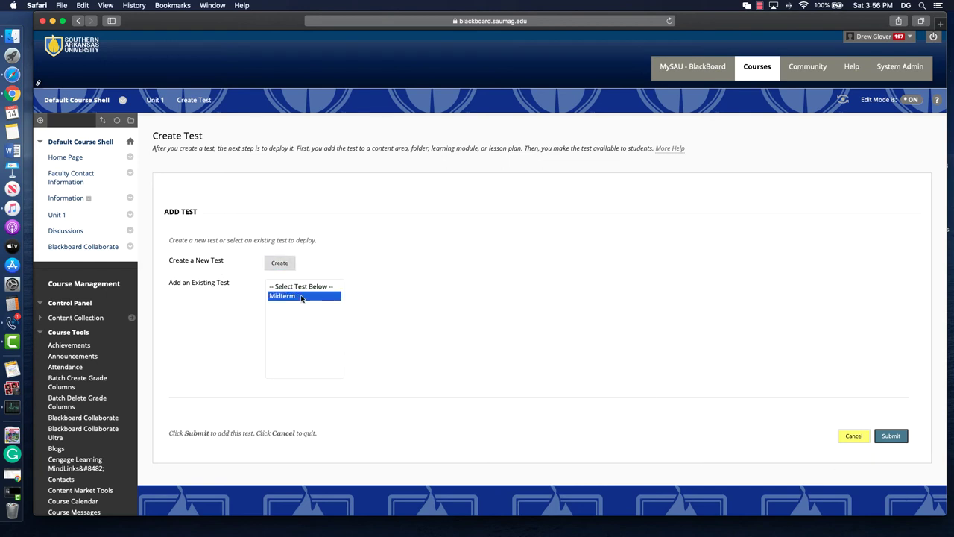
click(907, 438)
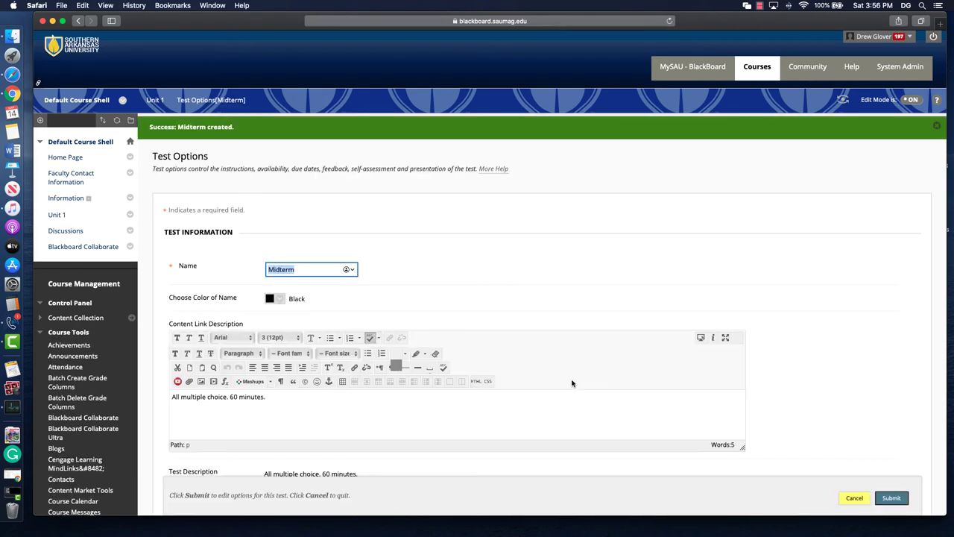
Step: Enable showing the test description to students before they begin the test
scroll(824, 357, down, 3)
scroll(823, 358, down, 1)
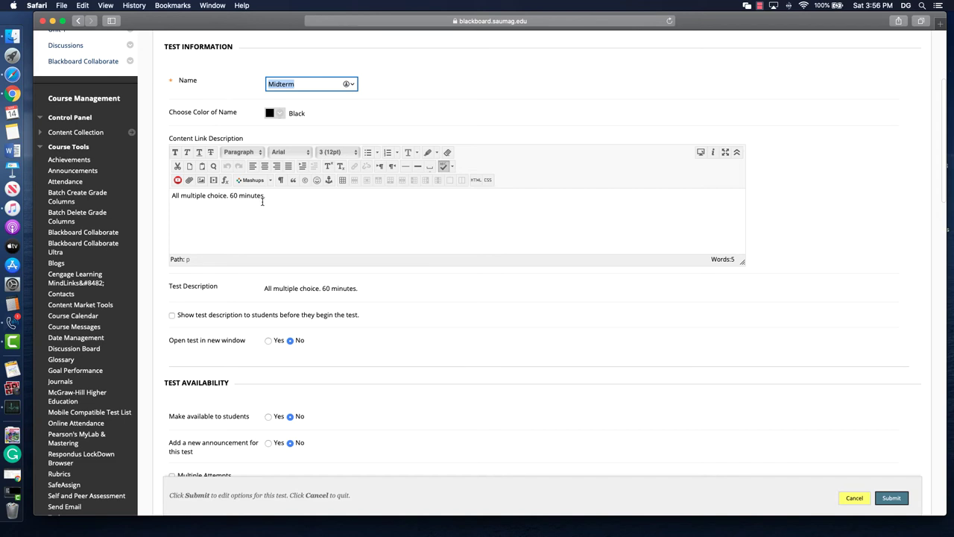
scroll(285, 236, down, 3)
click(173, 315)
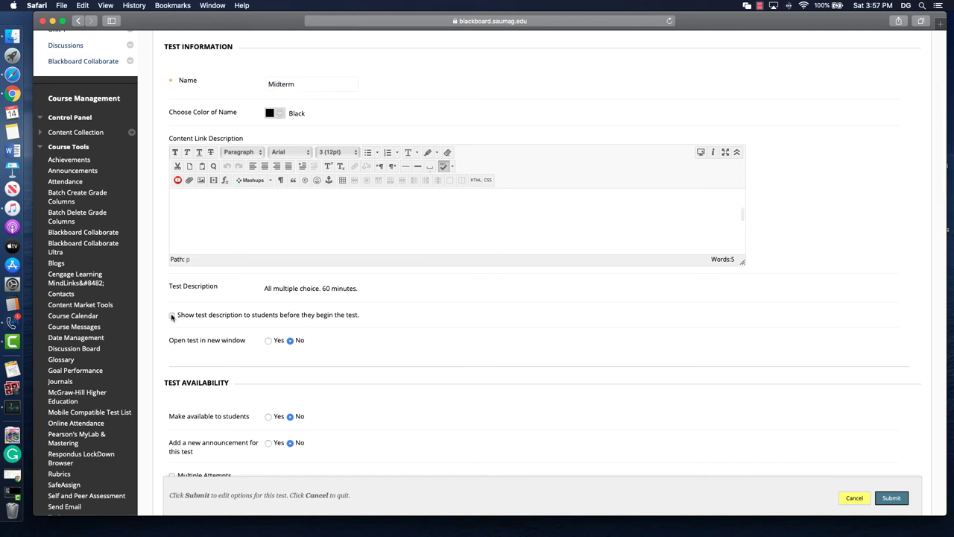
Step: Make the test available to students without a new announcement and allow unlimited multiple attempts
scroll(556, 330, down, 2)
scroll(557, 330, down, 1)
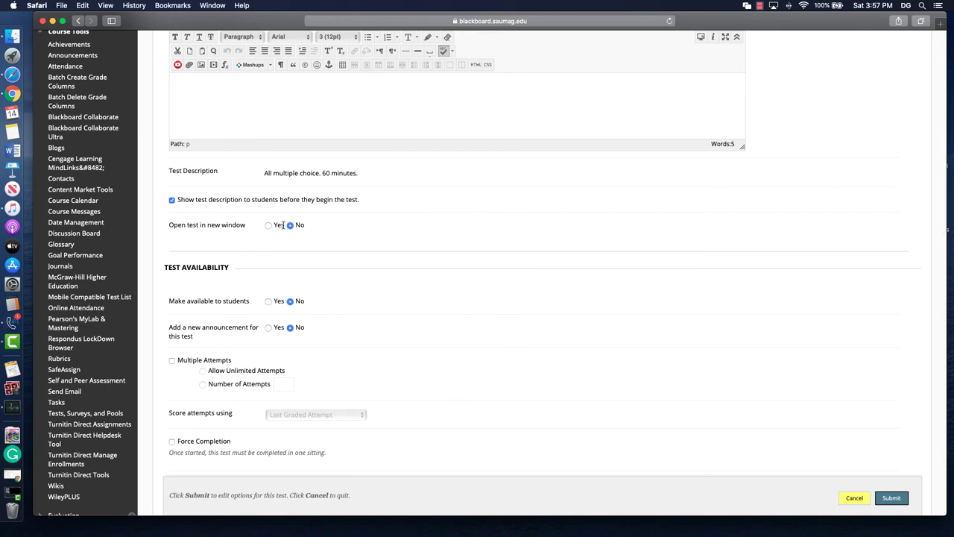
scroll(306, 225, down, 3)
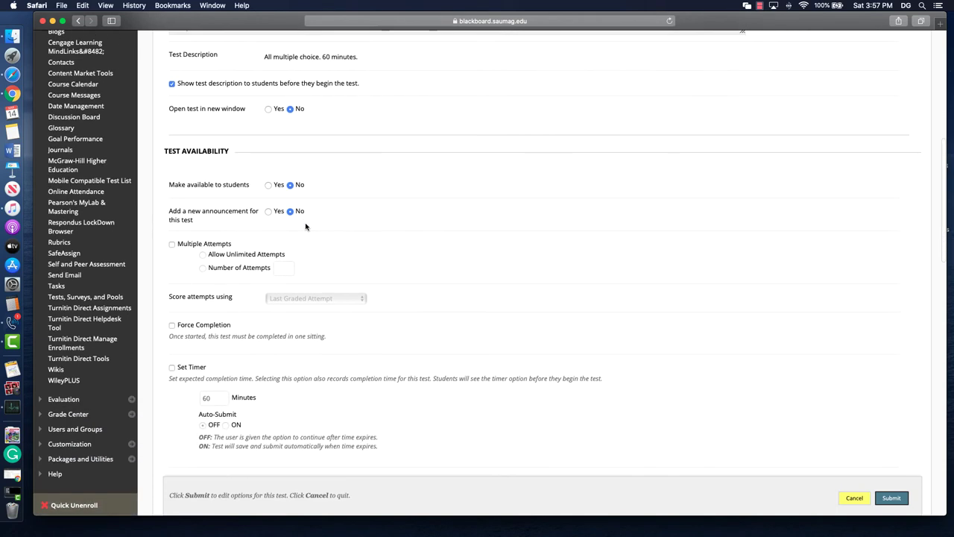
click(268, 185)
click(269, 212)
click(290, 212)
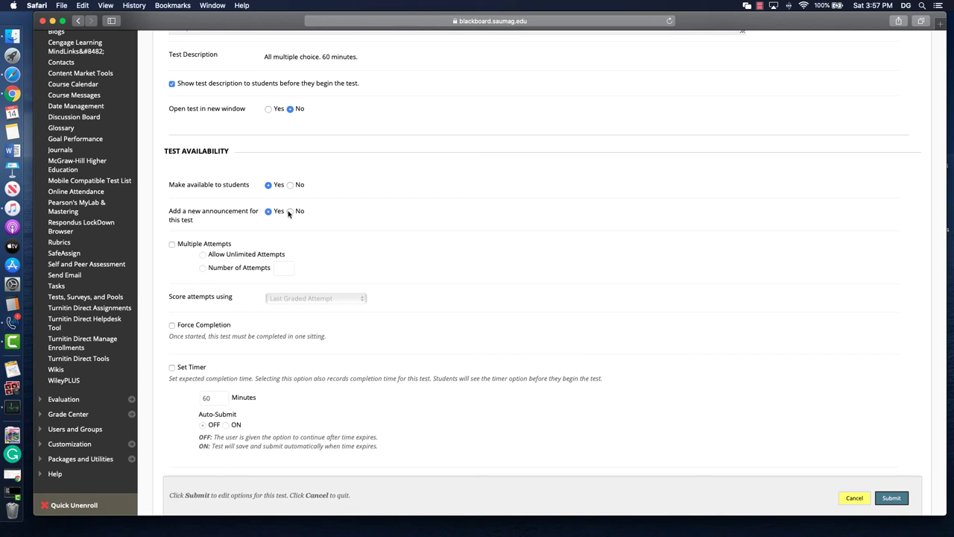
click(172, 244)
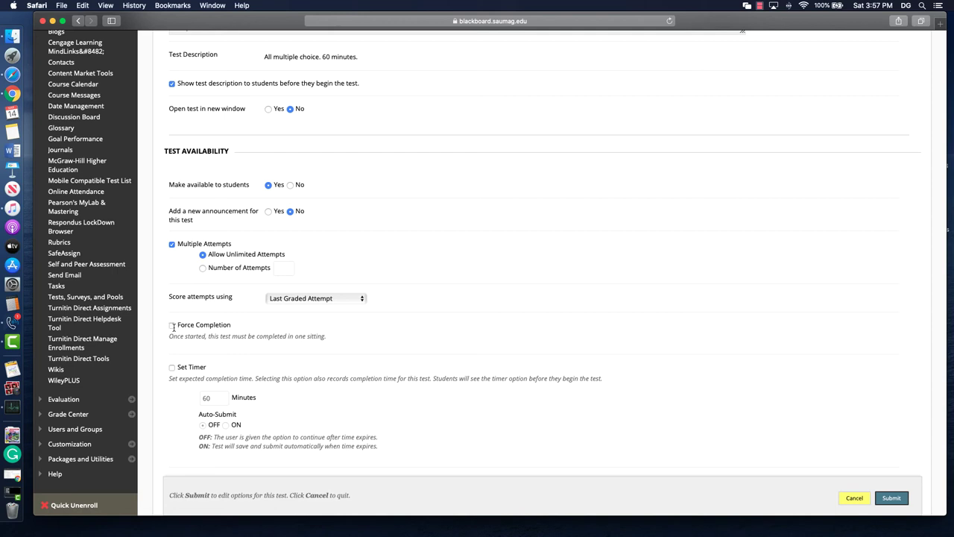
Step: Enable the test timer at 60 minutes with auto-submit off
scroll(179, 328, down, 1)
click(171, 342)
scroll(280, 307, down, 4)
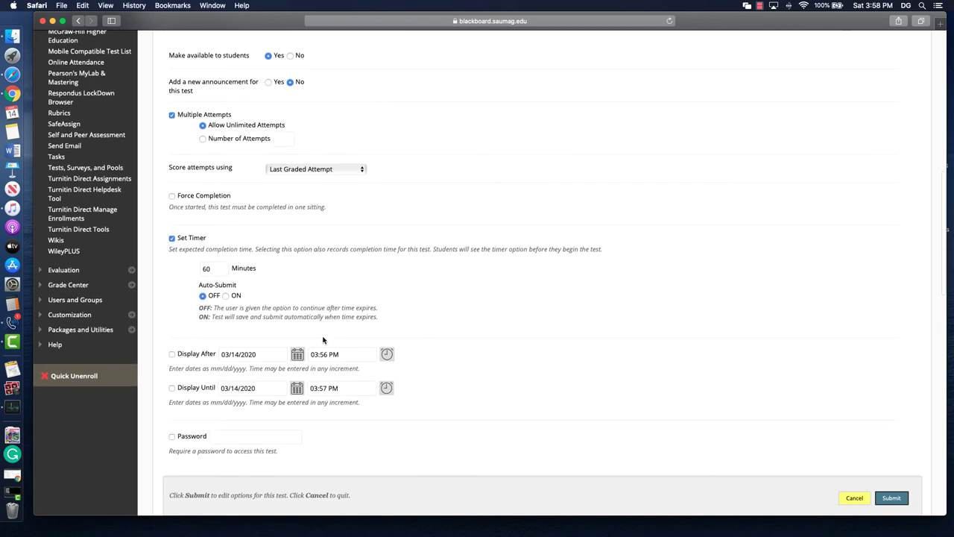
click(218, 269)
click(218, 269)
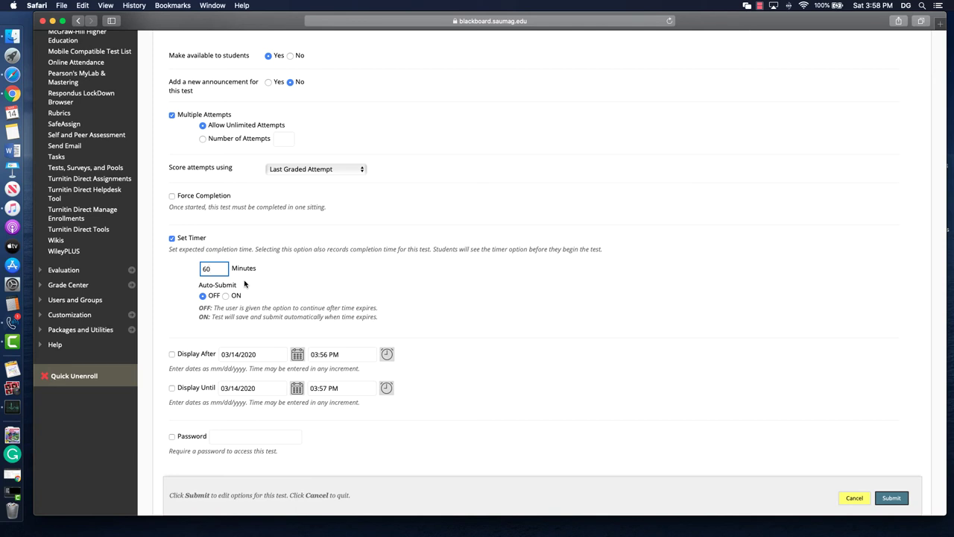
Step: Enable the test's due date and prevent students from starting the test once it has passed
scroll(249, 283, down, 1)
scroll(249, 282, down, 4)
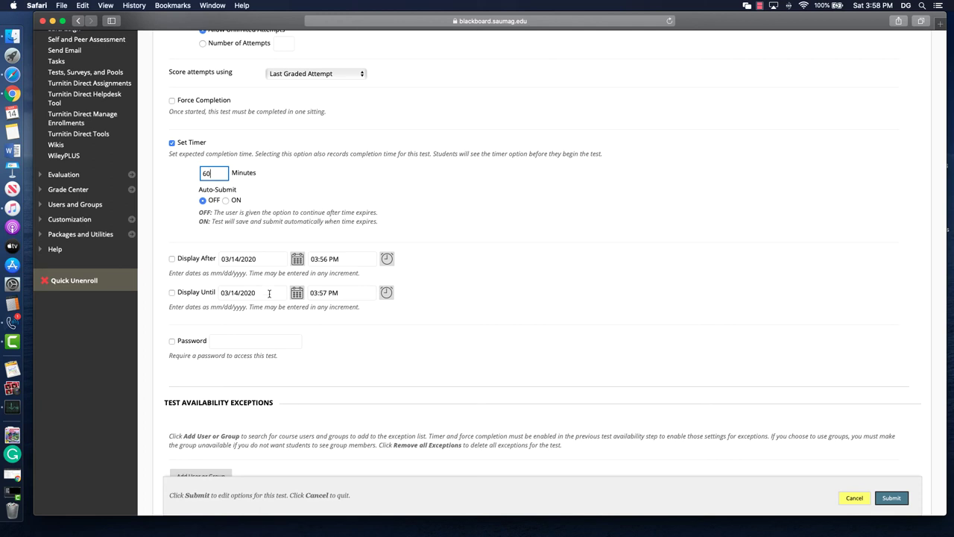
scroll(270, 293, down, 4)
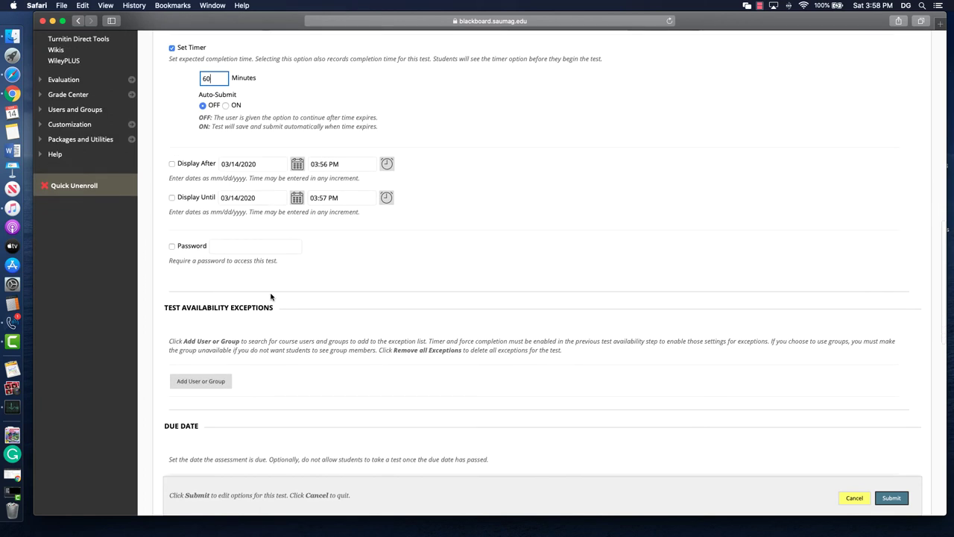
scroll(271, 297, down, 4)
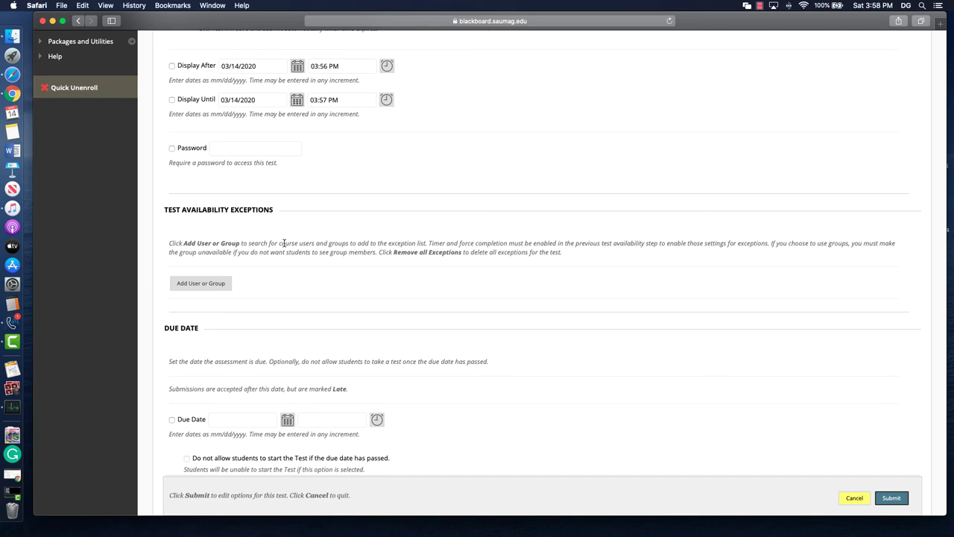
scroll(282, 243, down, 3)
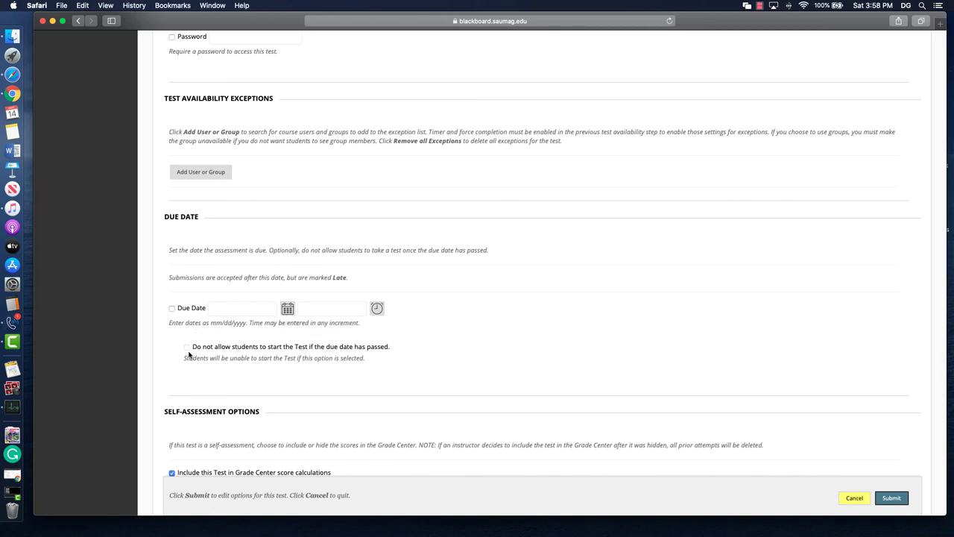
click(172, 308)
click(187, 347)
Step: Examine the self-assessment options and the rules for when test results and feedback are shown to students
scroll(227, 343, down, 3)
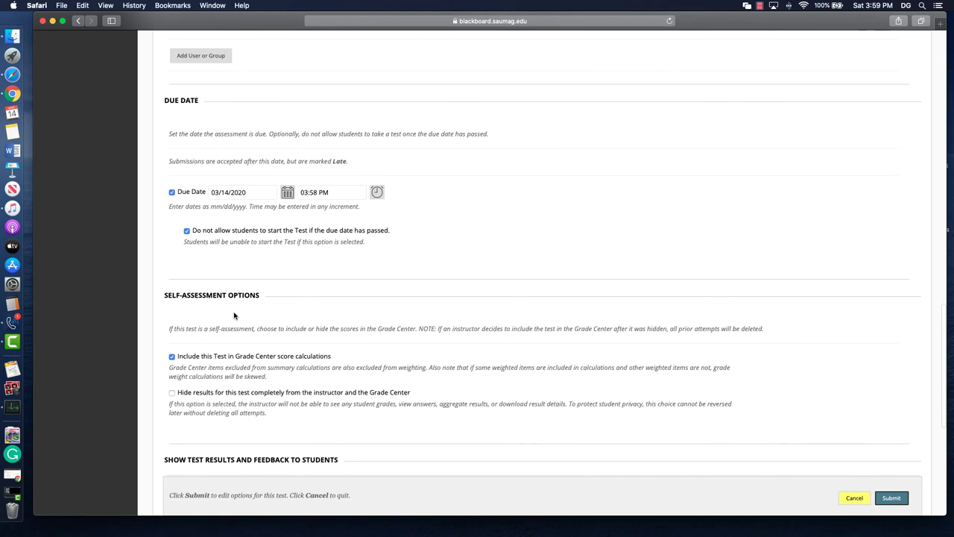
scroll(190, 307, down, 2)
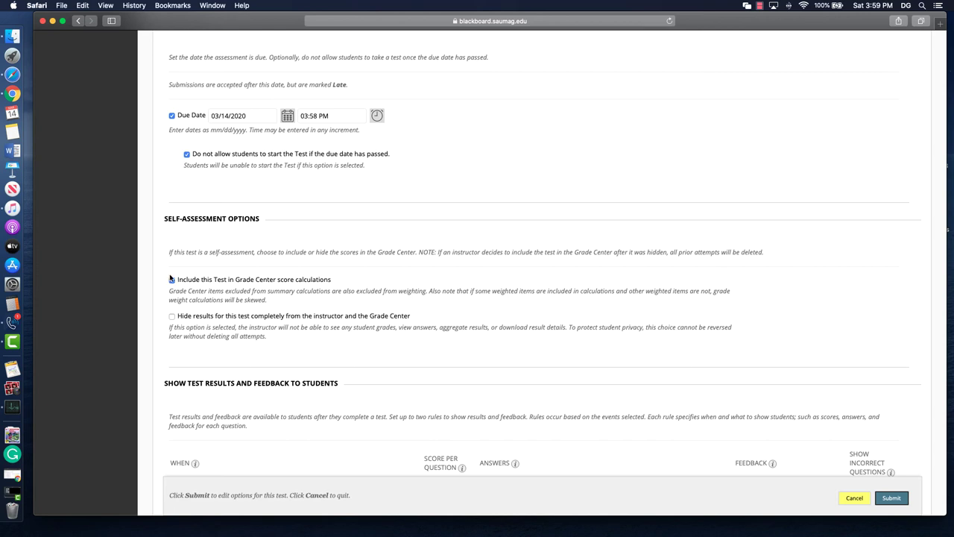
scroll(775, 321, down, 5)
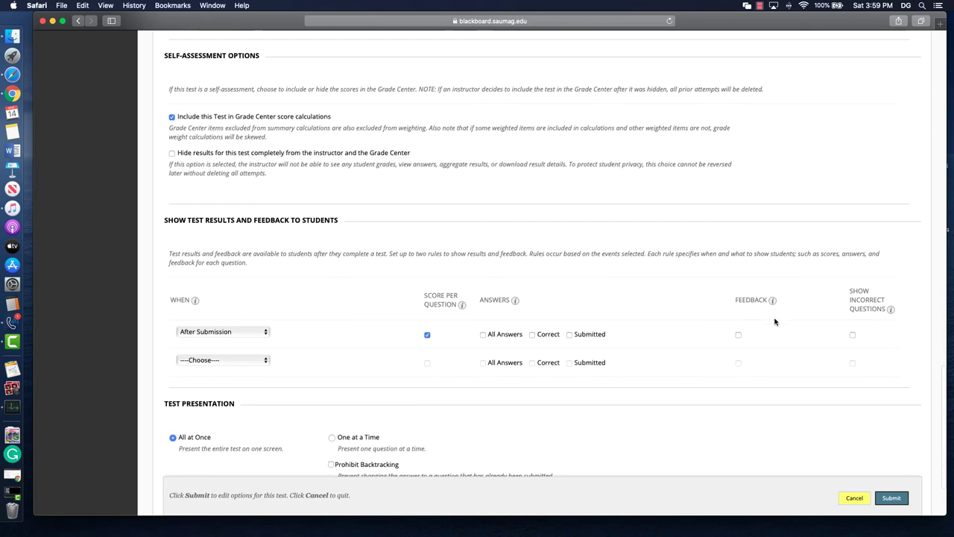
scroll(507, 222, down, 3)
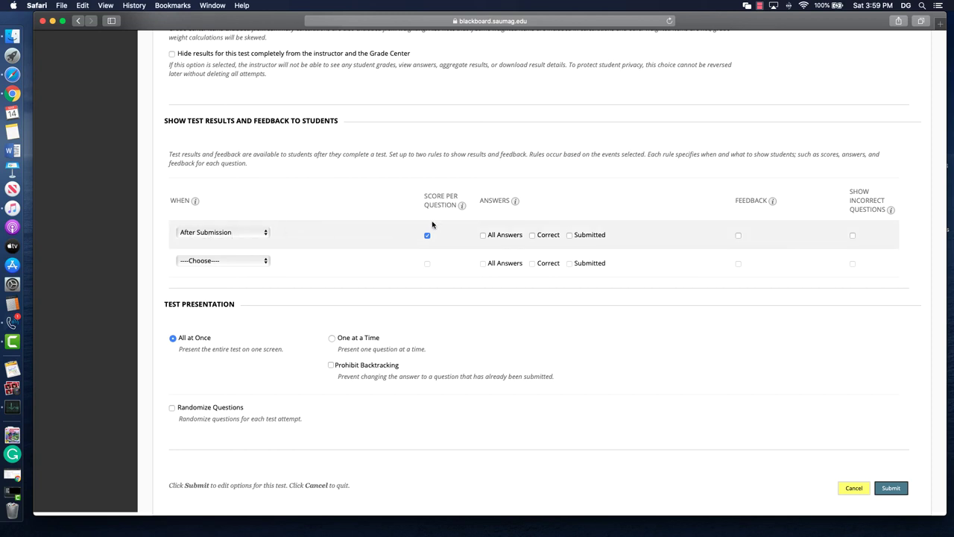
mouse_move(437, 203)
mouse_move(859, 210)
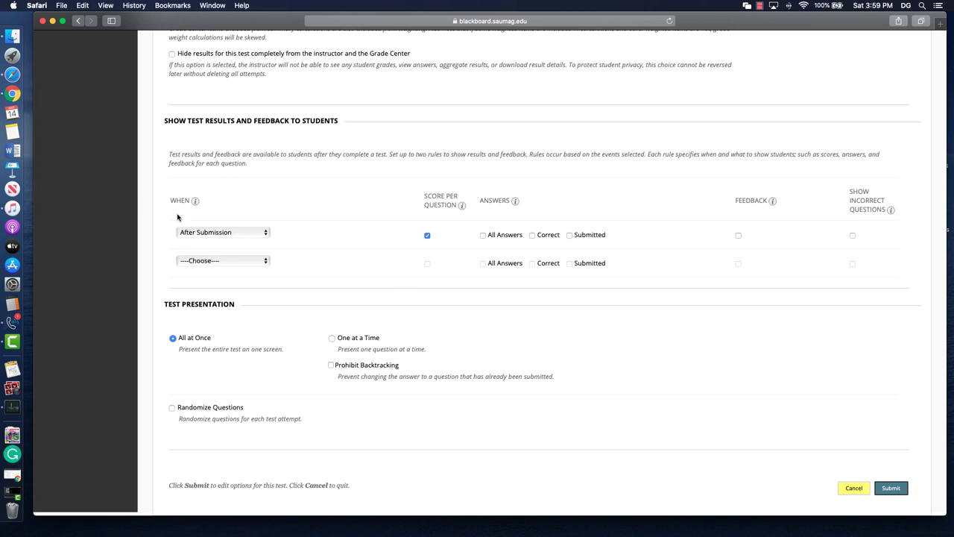
click(226, 233)
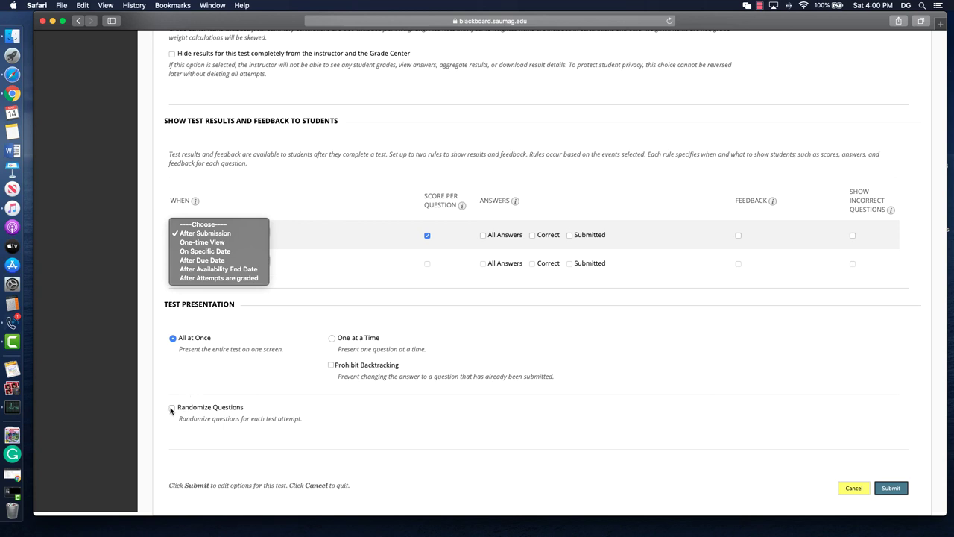
Step: Randomize the questions for each attempt and submit the Midterm test options
click(171, 409)
click(171, 409)
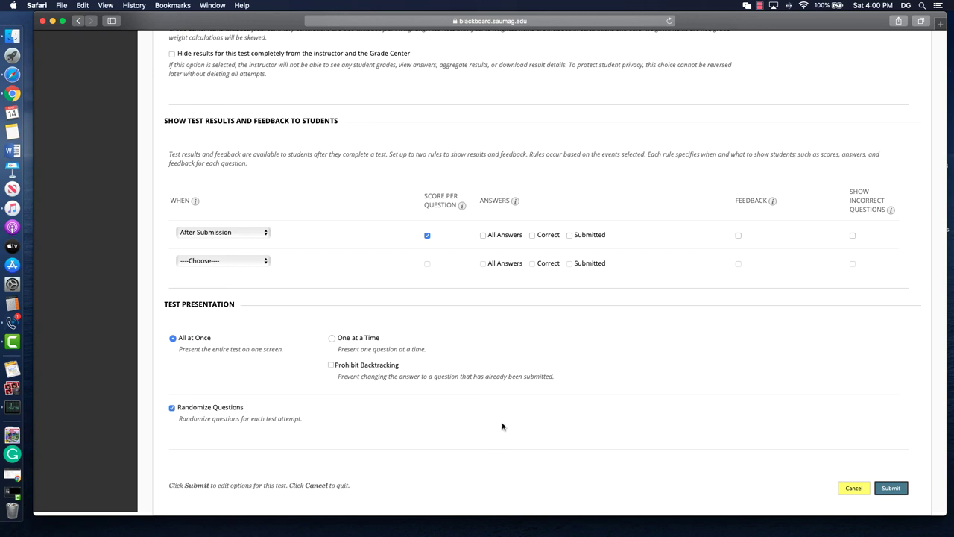
click(892, 489)
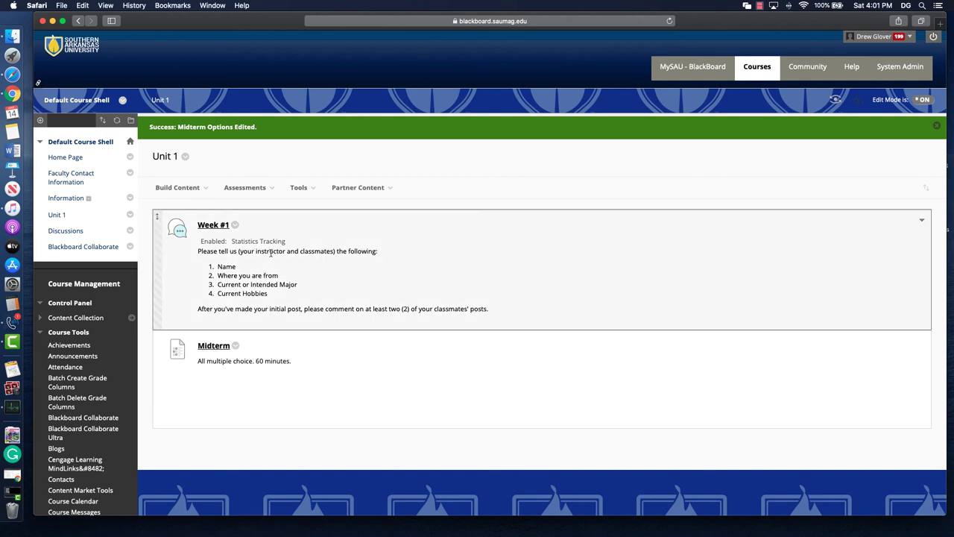
click(261, 191)
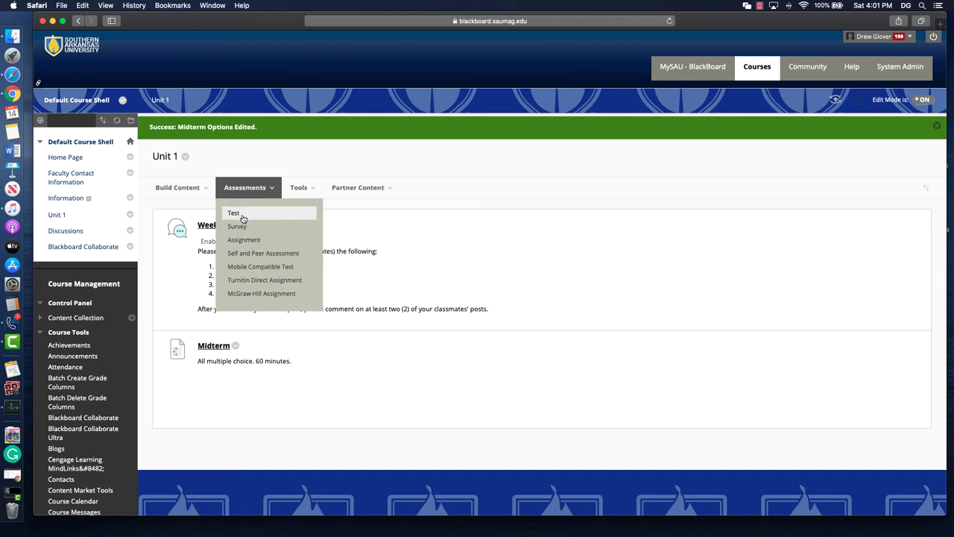
click(489, 162)
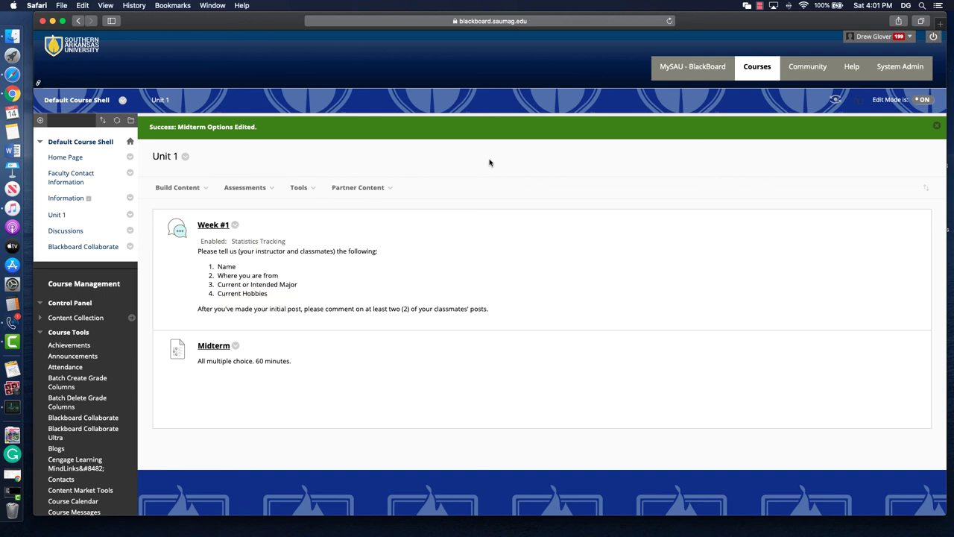